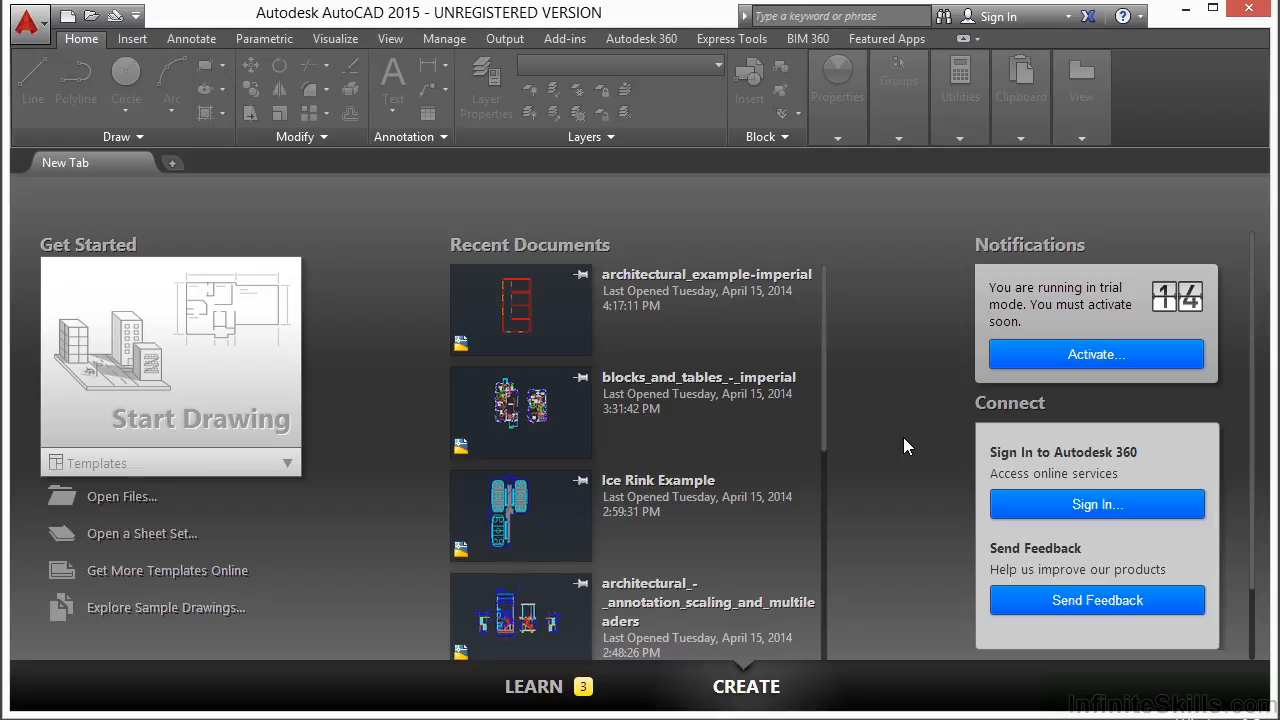
Open the drawing architectural_example-imperial.dwg from the 09 folder.
click(124, 497)
click(570, 204)
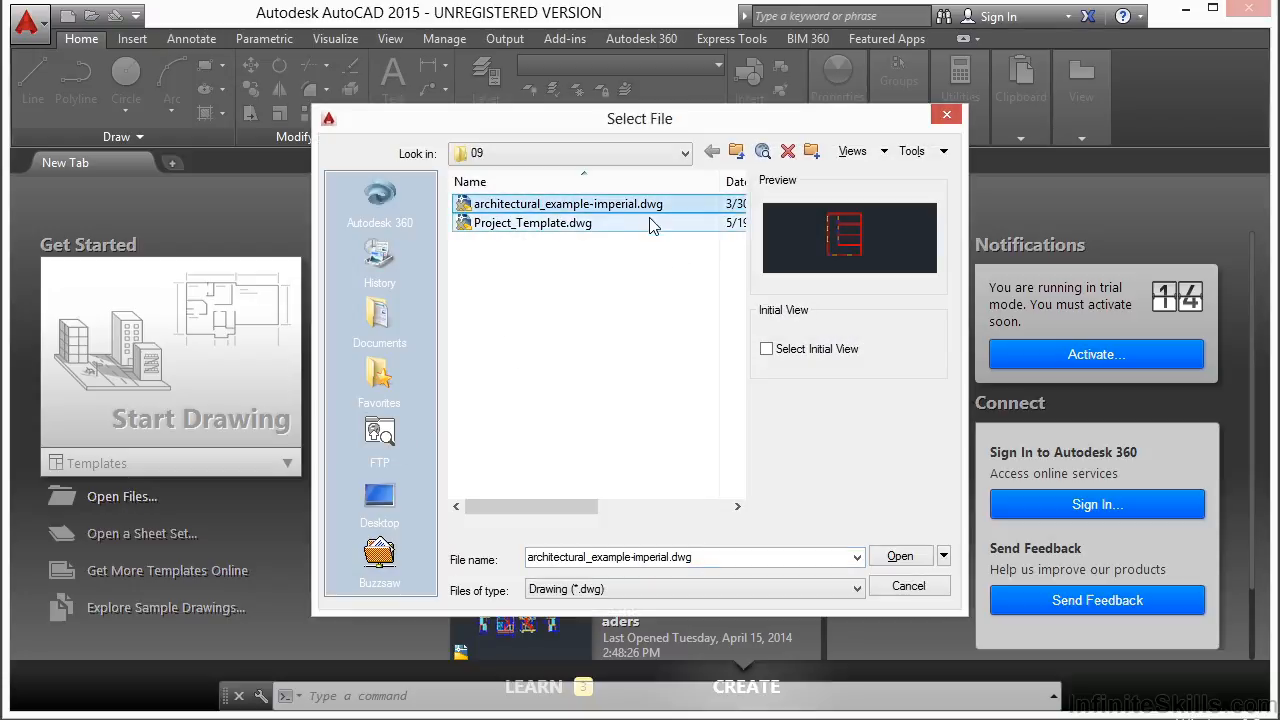
click(901, 557)
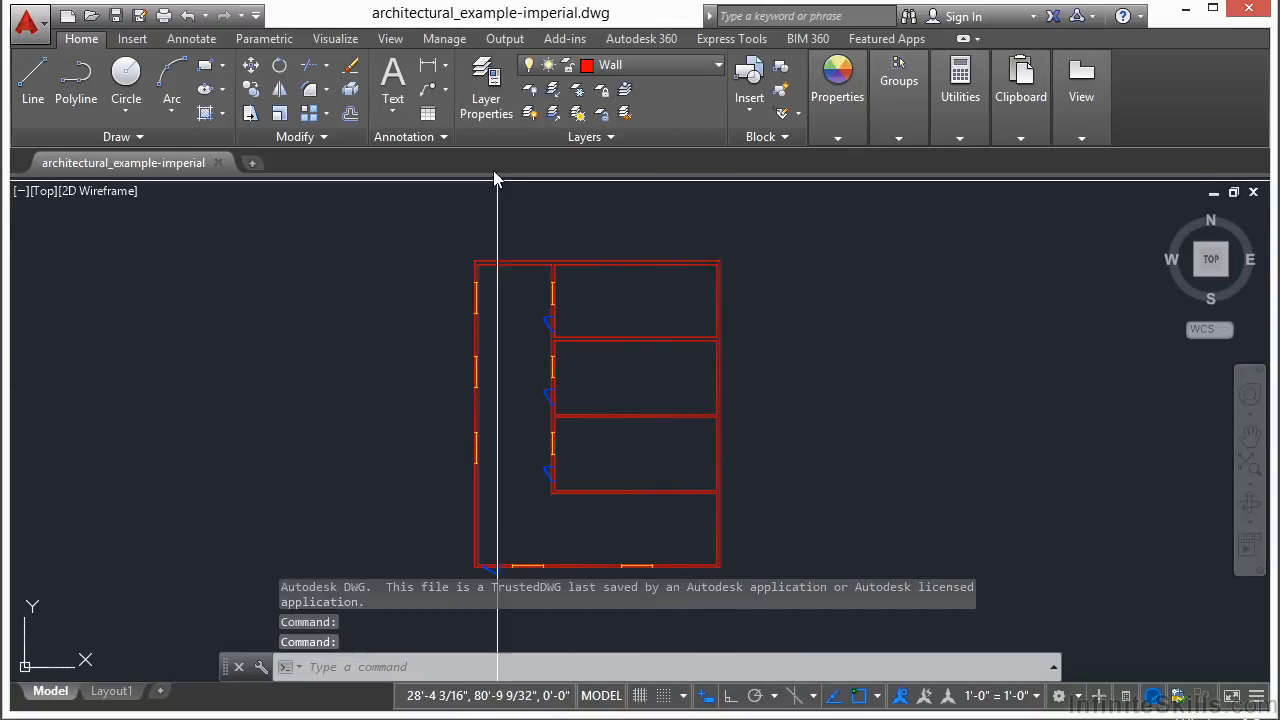
Open the Layer Properties Manager and create a new layer.
middle_drag(823, 366, 500, 363)
click(484, 86)
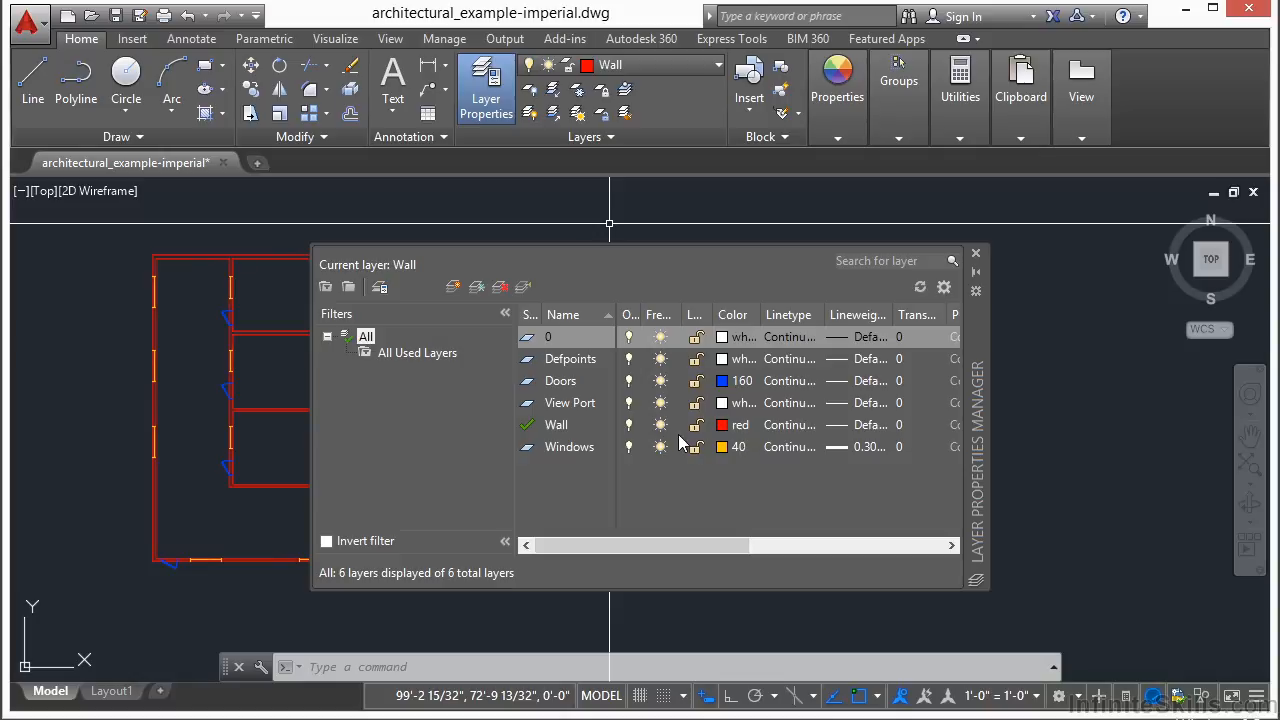
click(455, 288)
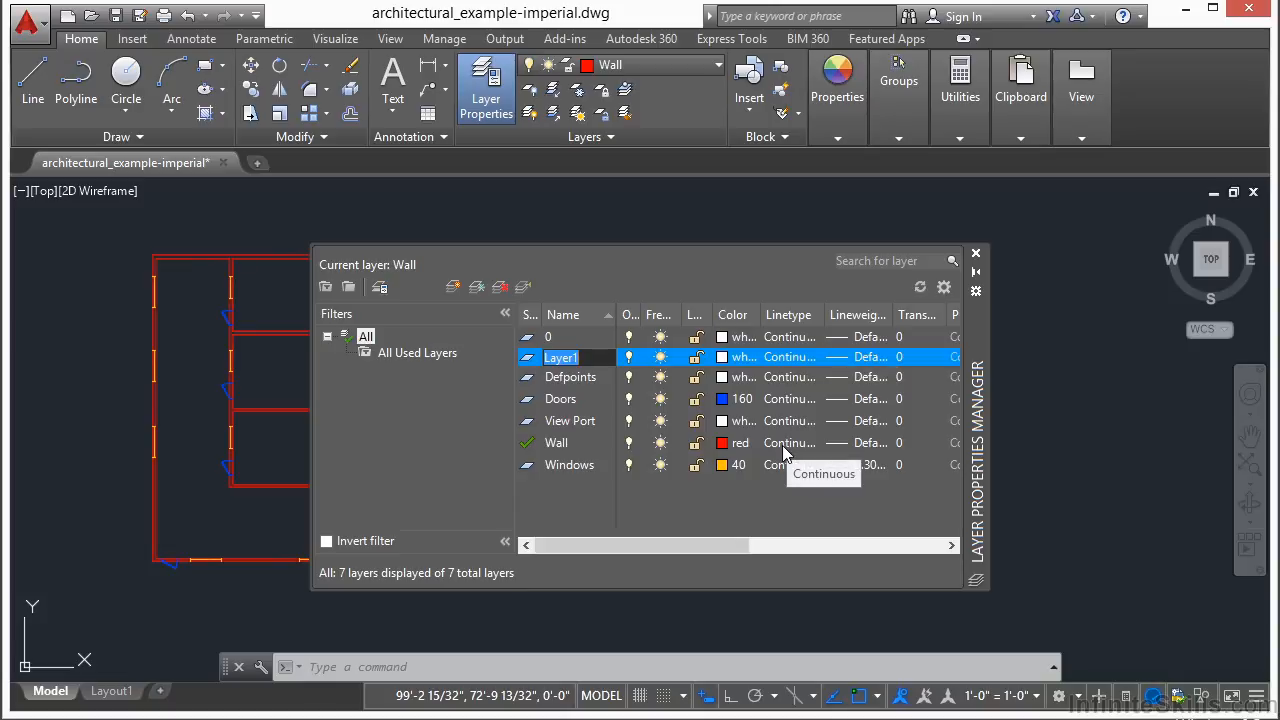
Turn the new layer off and freeze it, and restore both states to on and thawed.
click(628, 357)
click(659, 360)
click(630, 356)
click(659, 358)
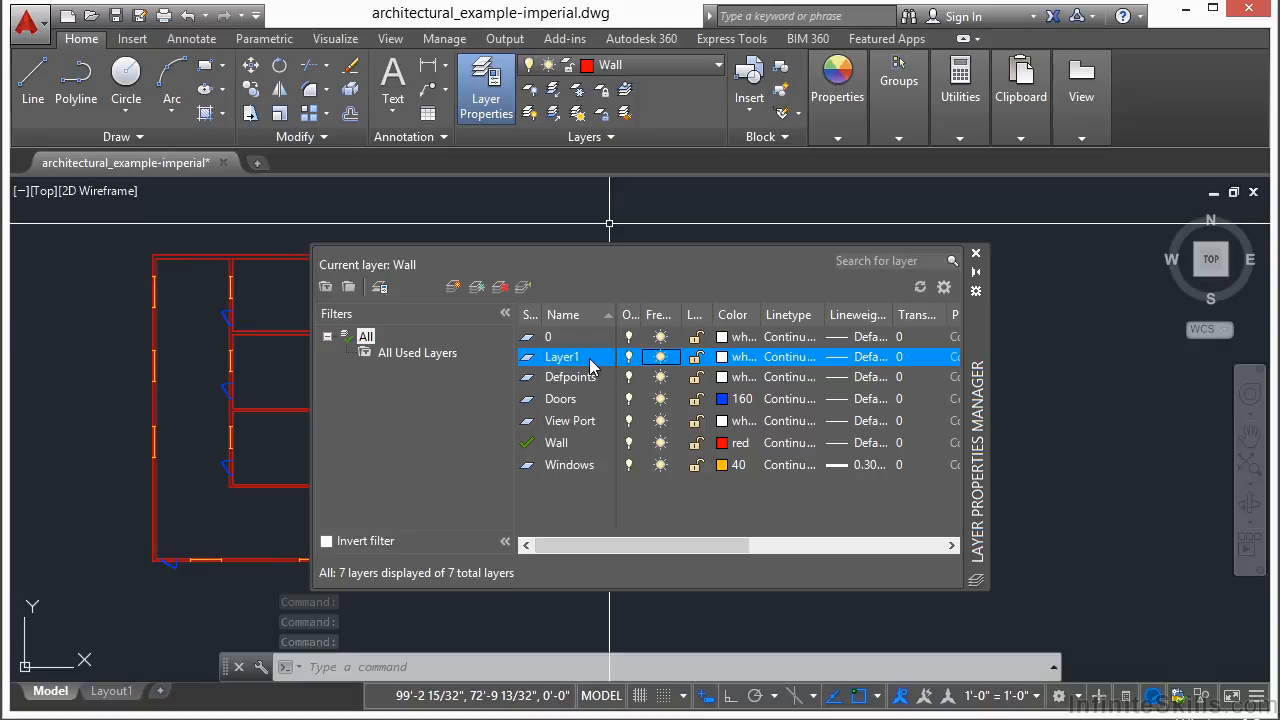
Switch the current layer between Layer1 and Defpoints, ending with Layer1 as the current layer.
double_click(587, 358)
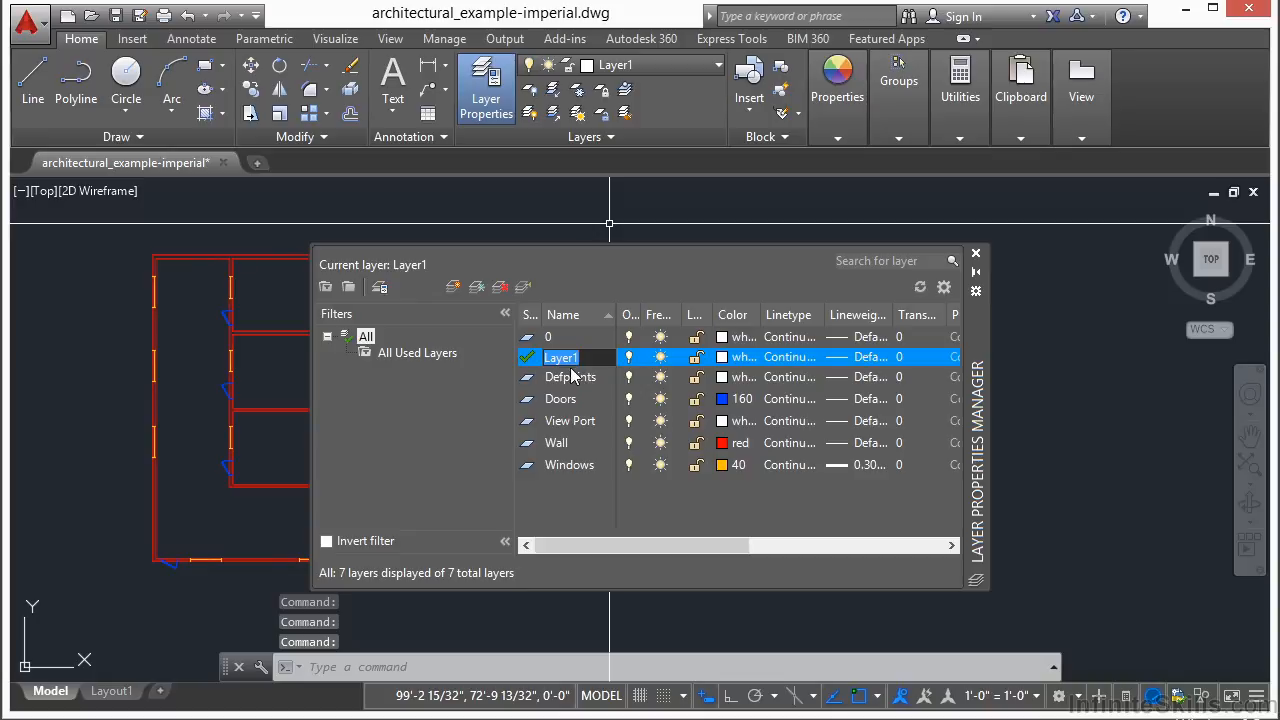
key(Escape)
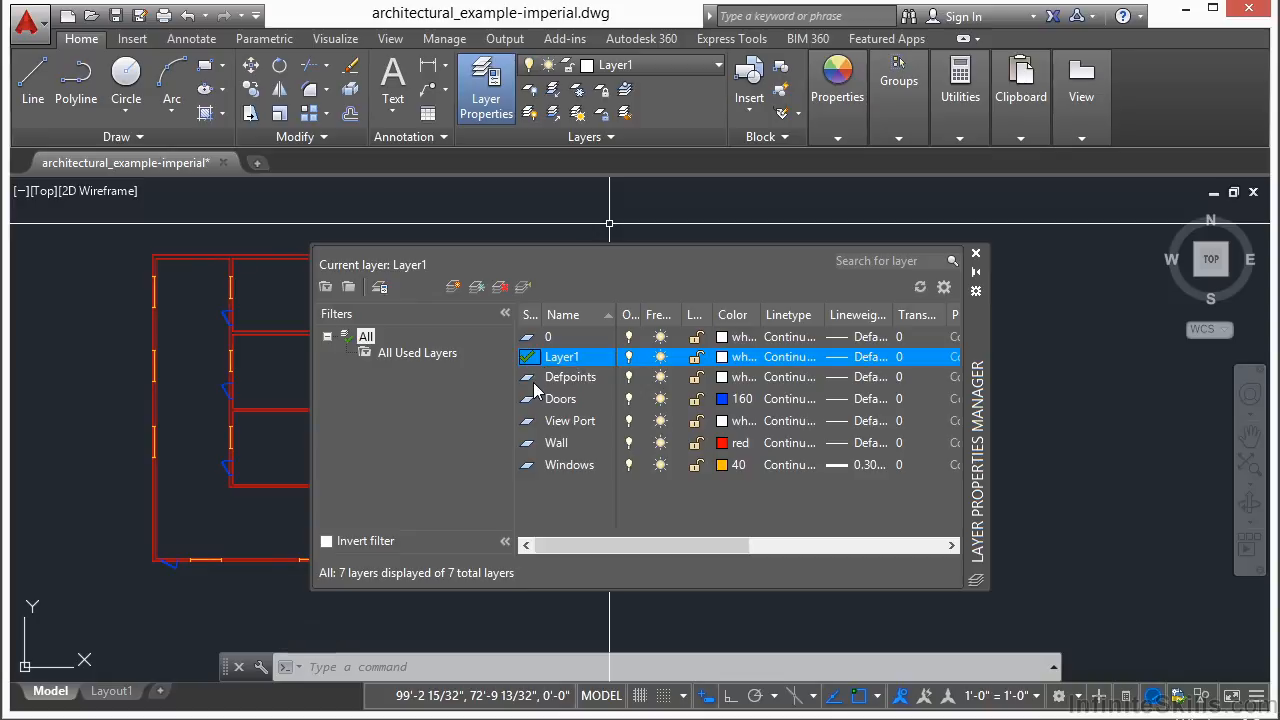
click(533, 378)
double_click(534, 380)
click(529, 362)
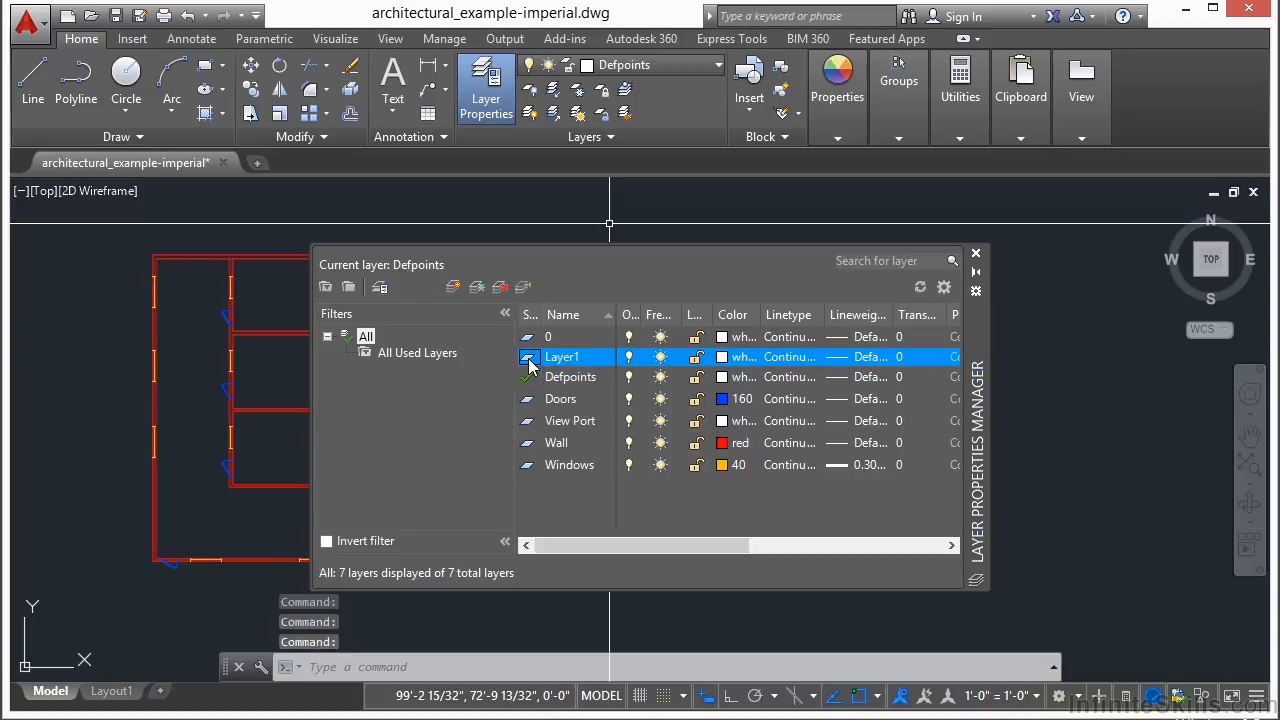
double_click(529, 360)
Rename Layer1 to "New Layer Name".
right_click(588, 366)
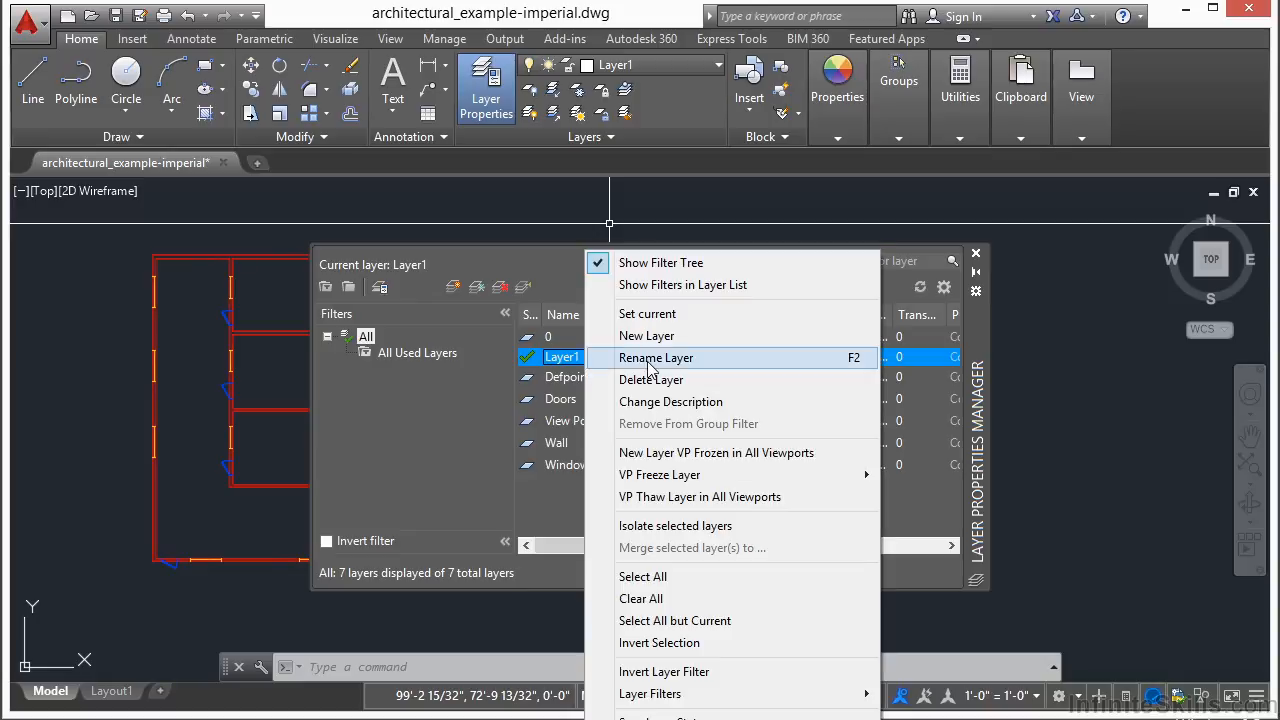
click(808, 369)
text(New Layer Name)
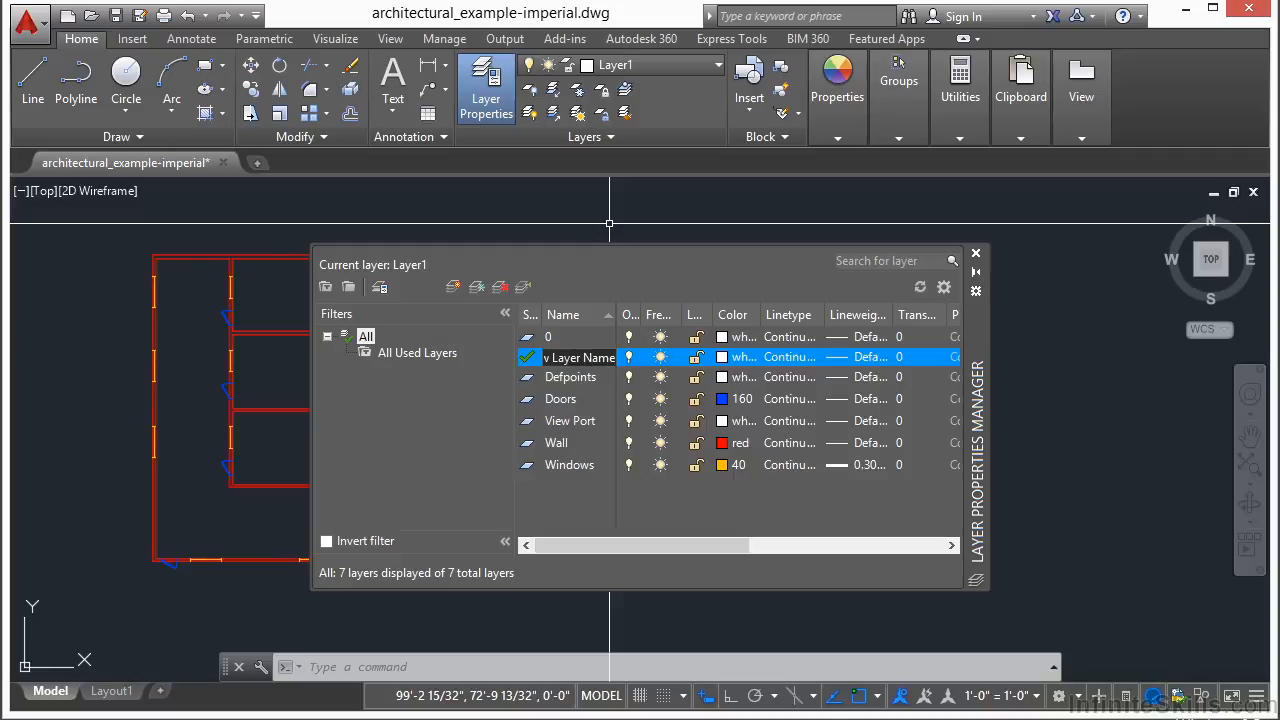
key(Return)
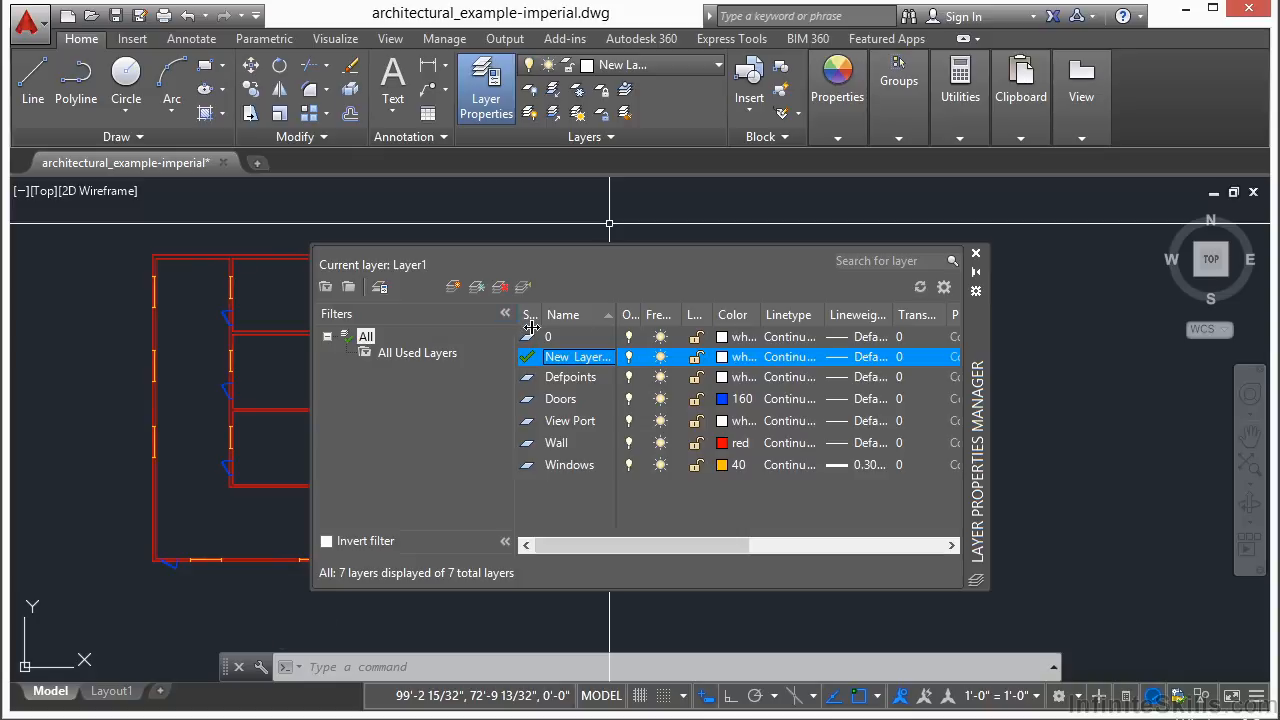
Narrow the filter tree, widen the Name column, and enlarge the Layer Properties Manager to fit all layer columns.
drag(517, 326, 477, 315)
drag(561, 315, 577, 314)
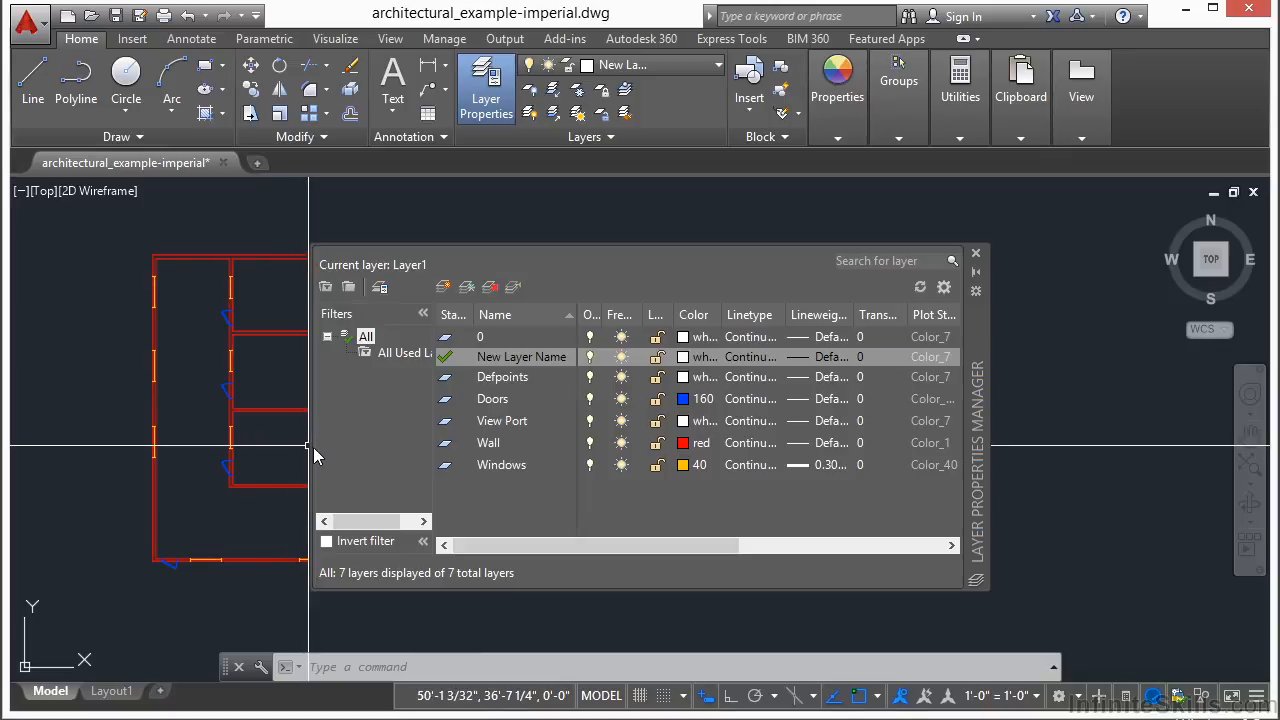
drag(318, 454, 124, 454)
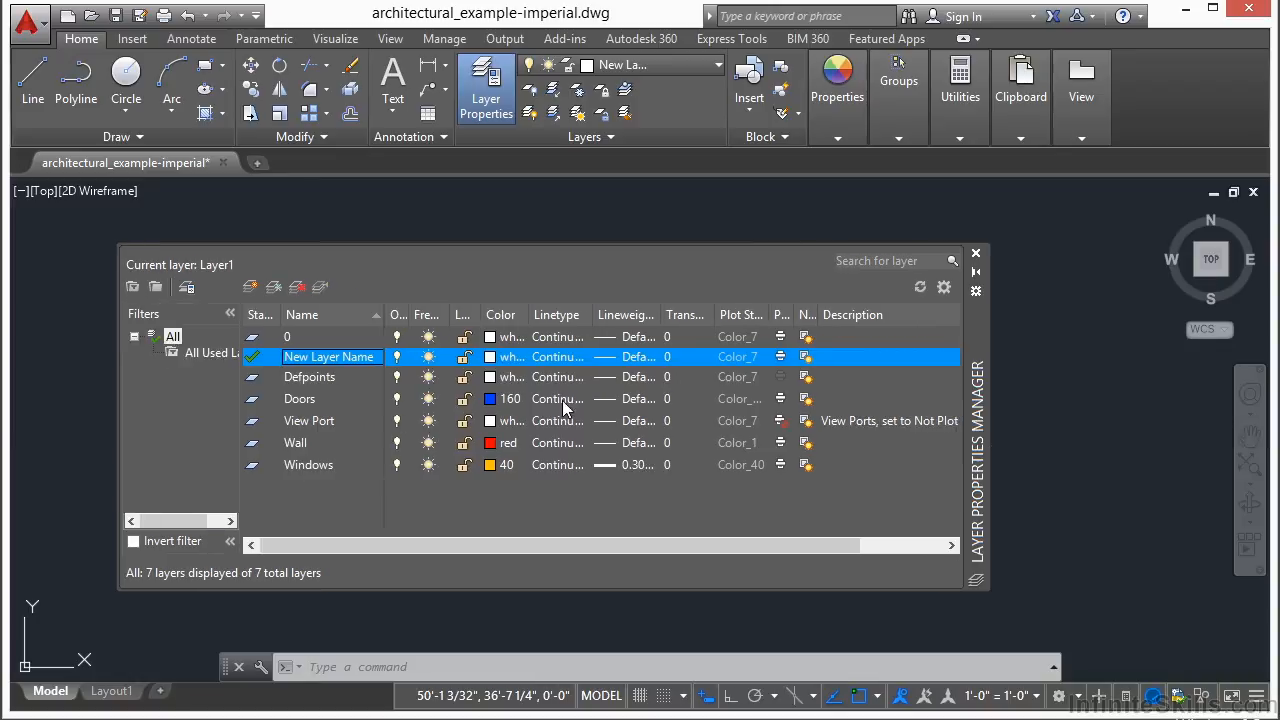
Re-sort the layer list by the Description column.
click(1005, 400)
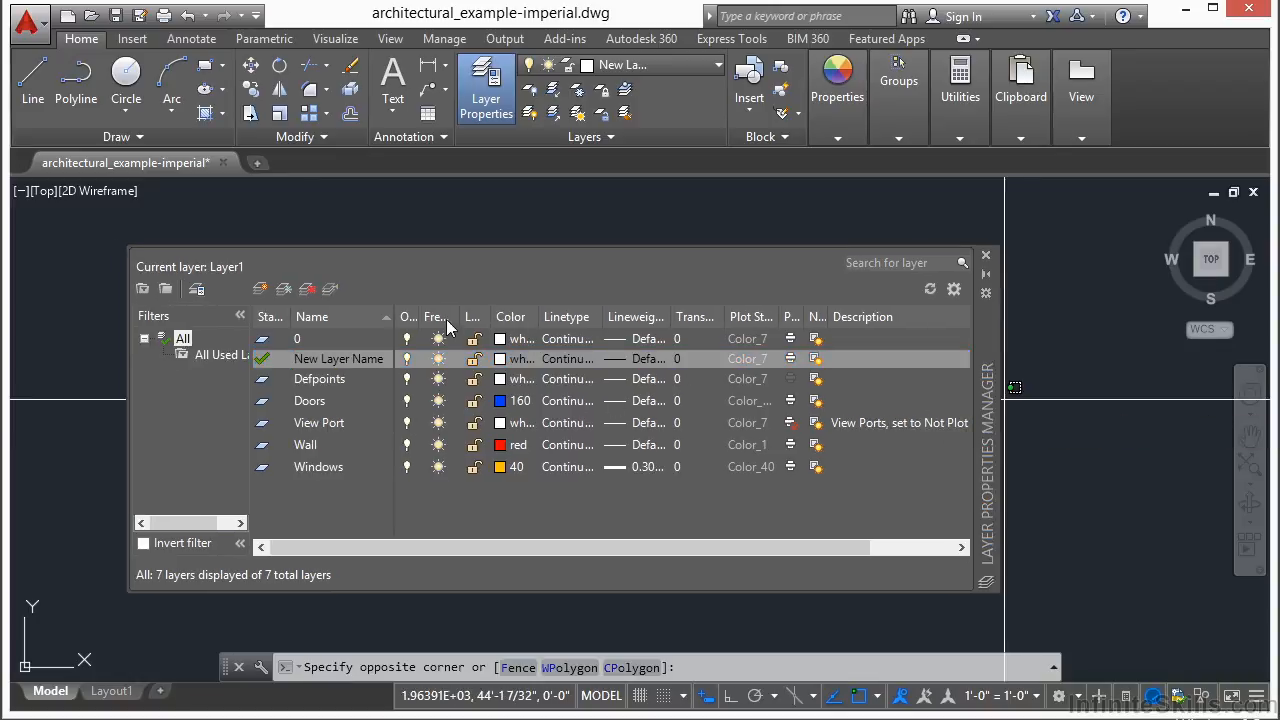
click(661, 272)
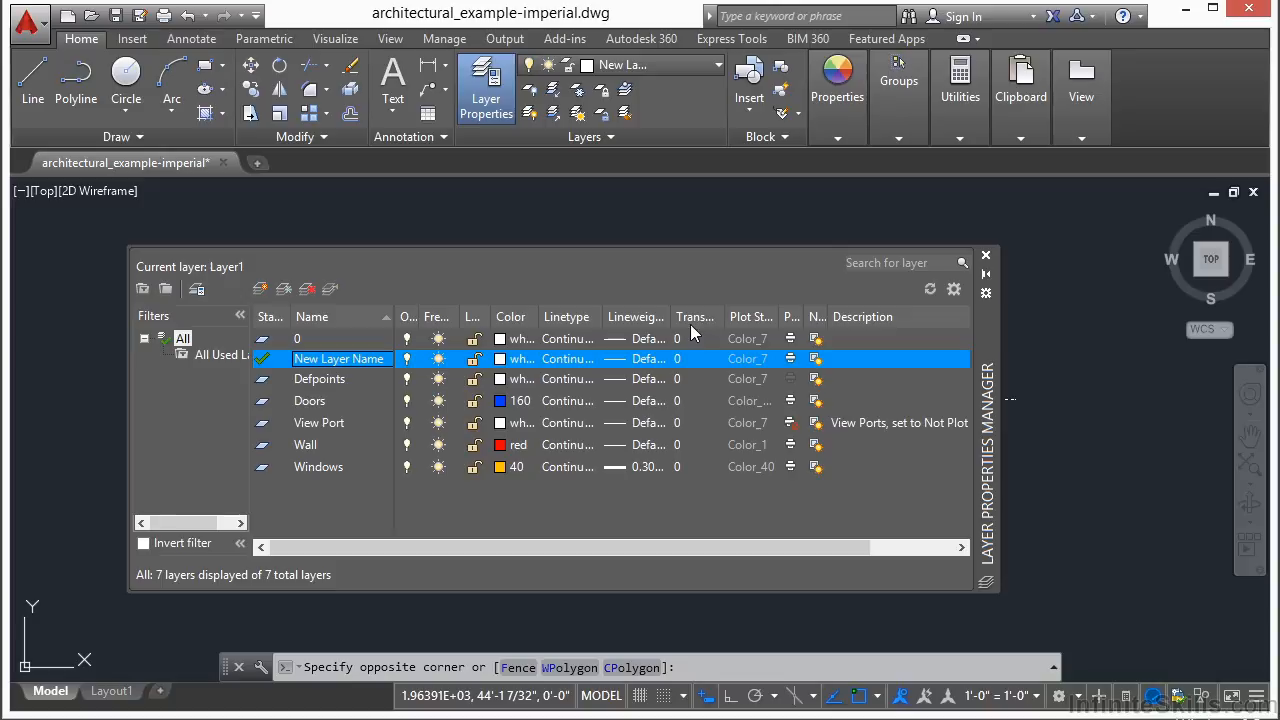
click(626, 316)
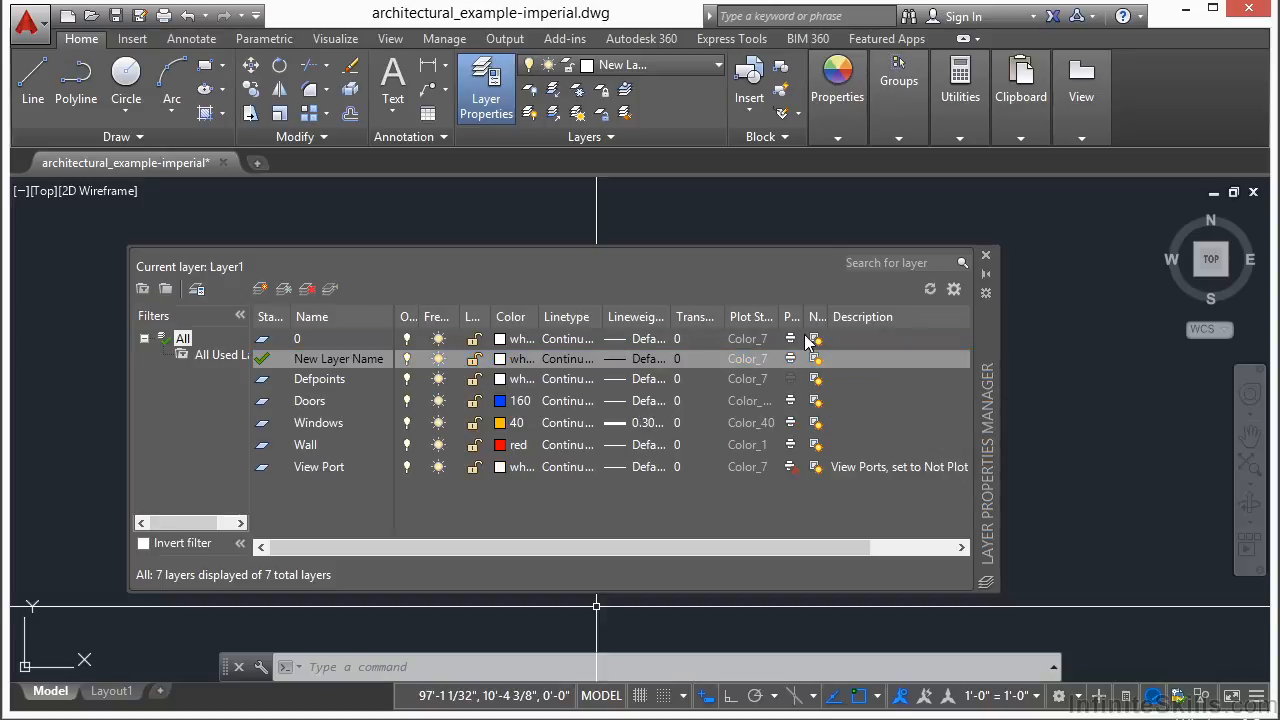
Hide the Description column in the layer list and show it again.
right_click(913, 319)
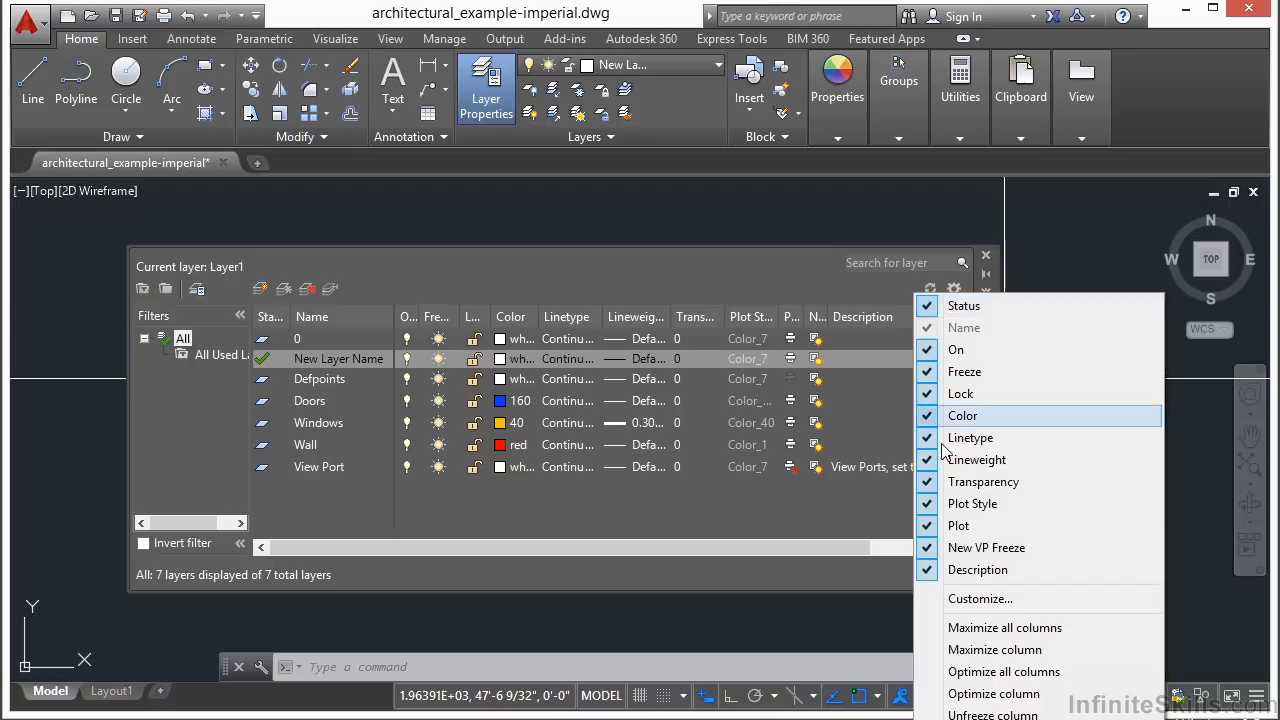
click(929, 568)
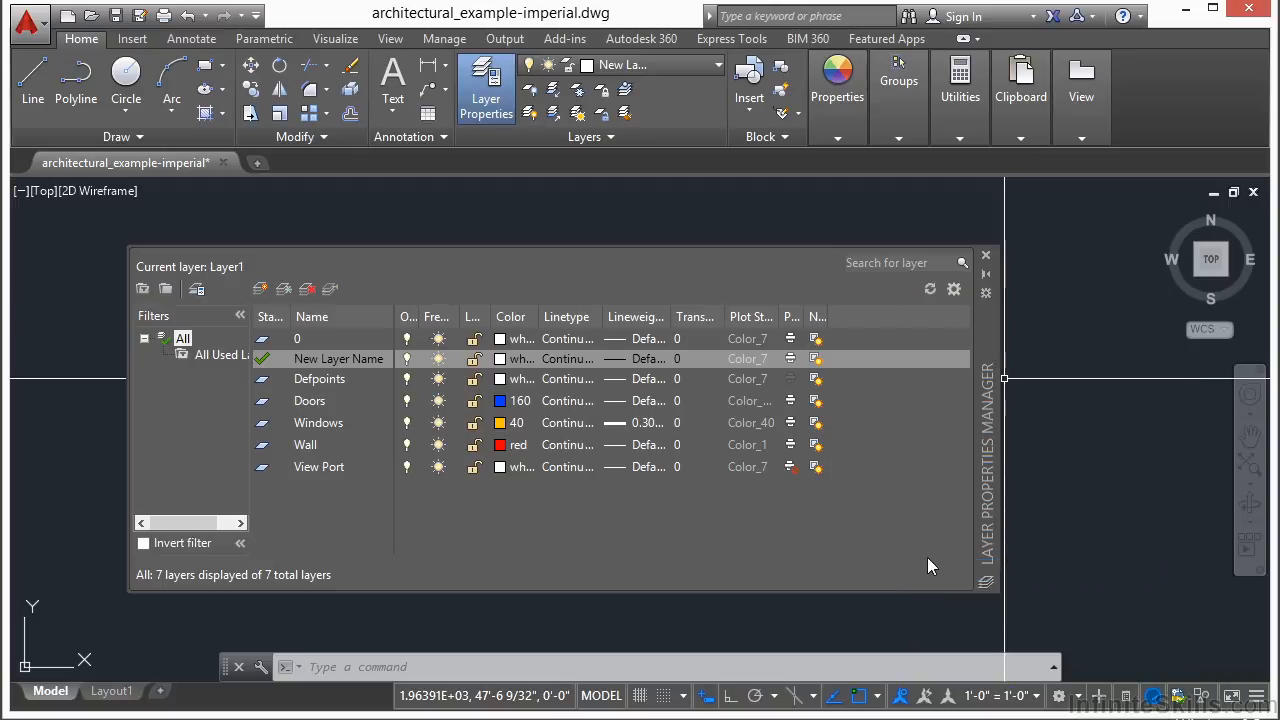
right_click(882, 296)
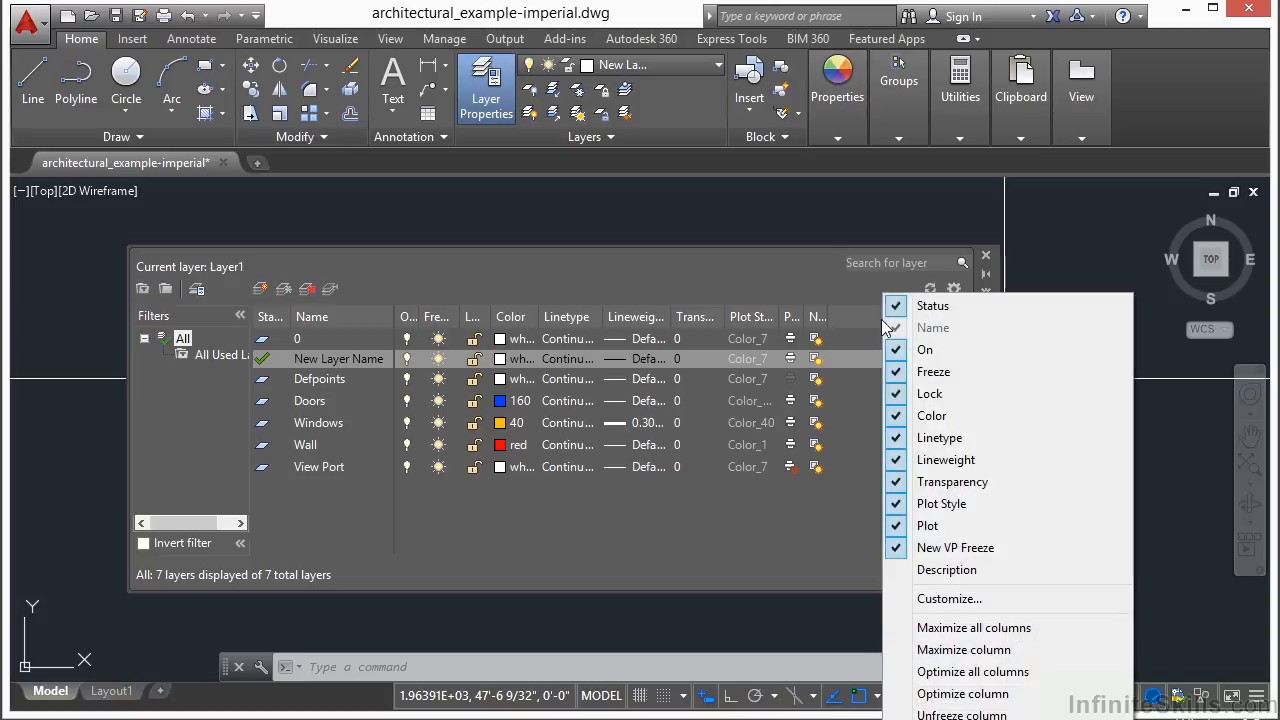
click(905, 569)
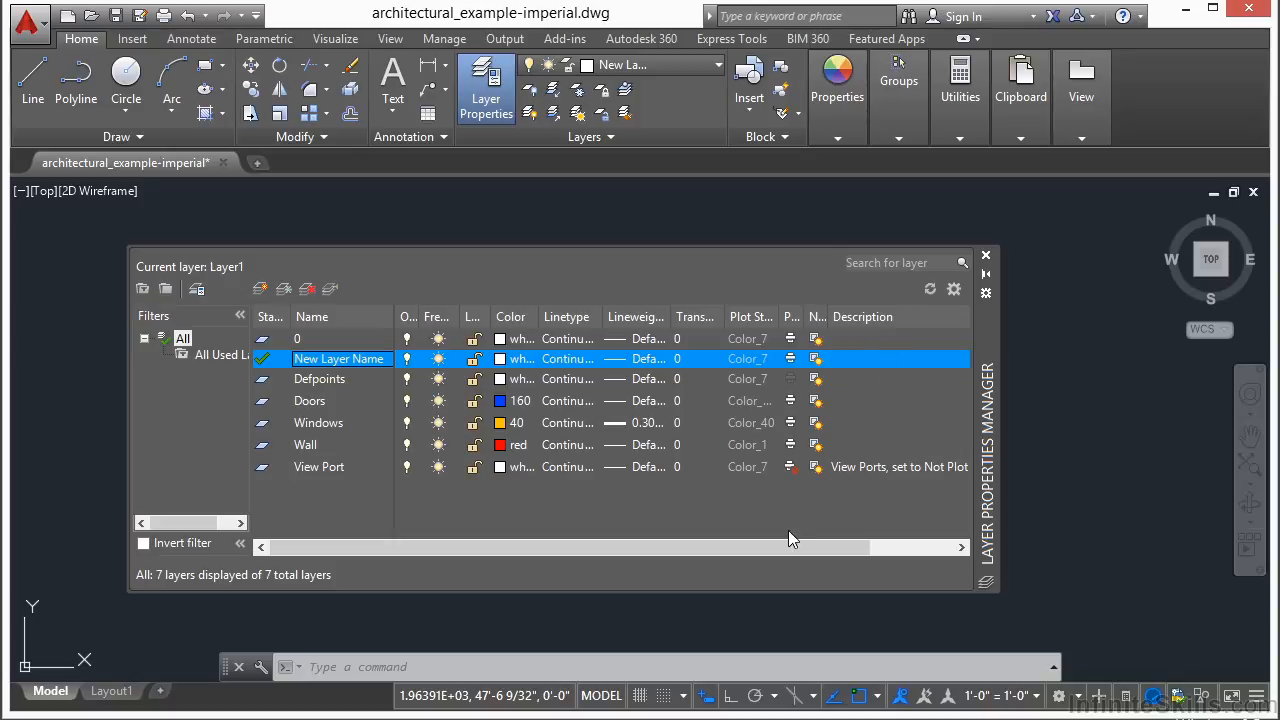
Select the View Port layer's description and widen the Plot column to show its full heading.
drag(784, 547, 867, 553)
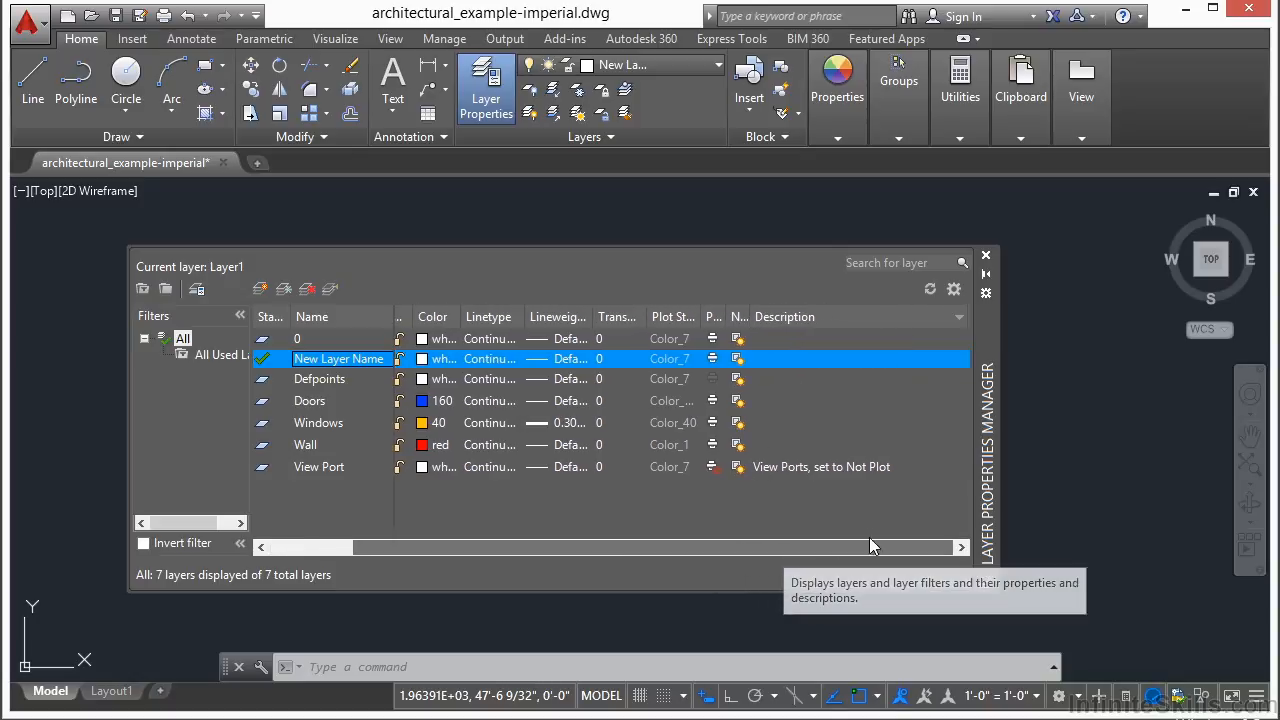
double_click(849, 471)
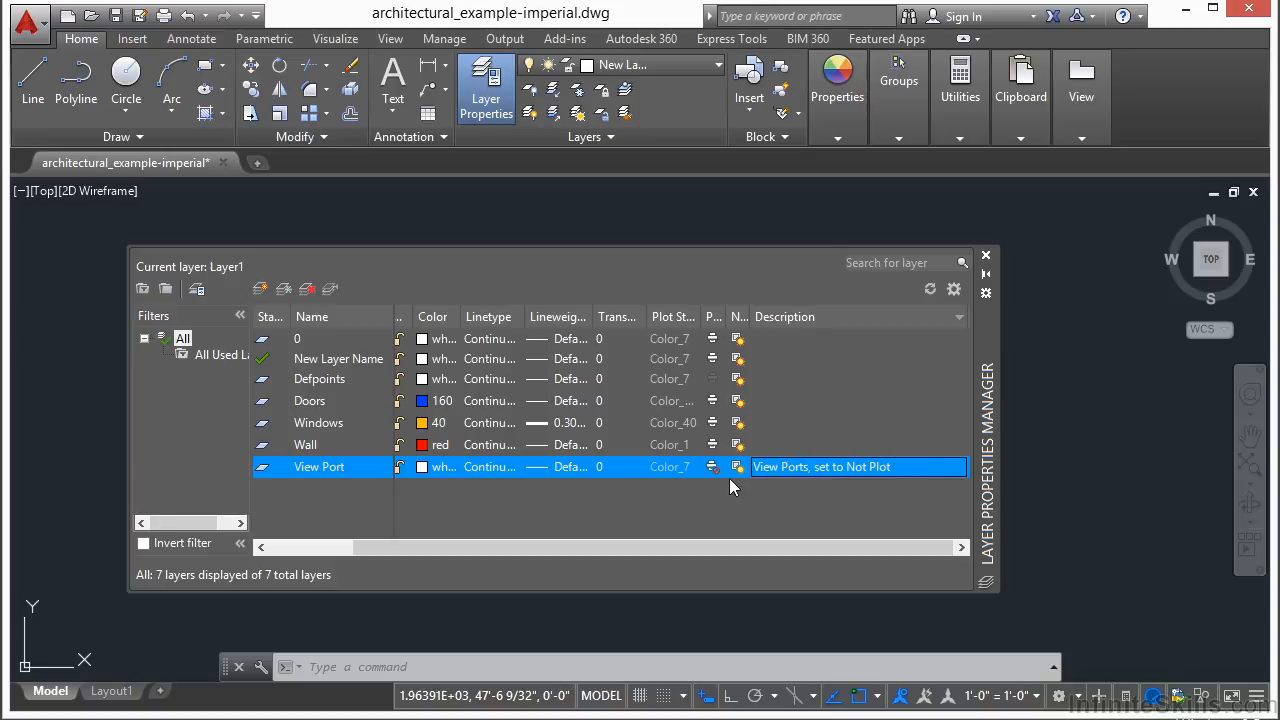
drag(727, 316, 764, 316)
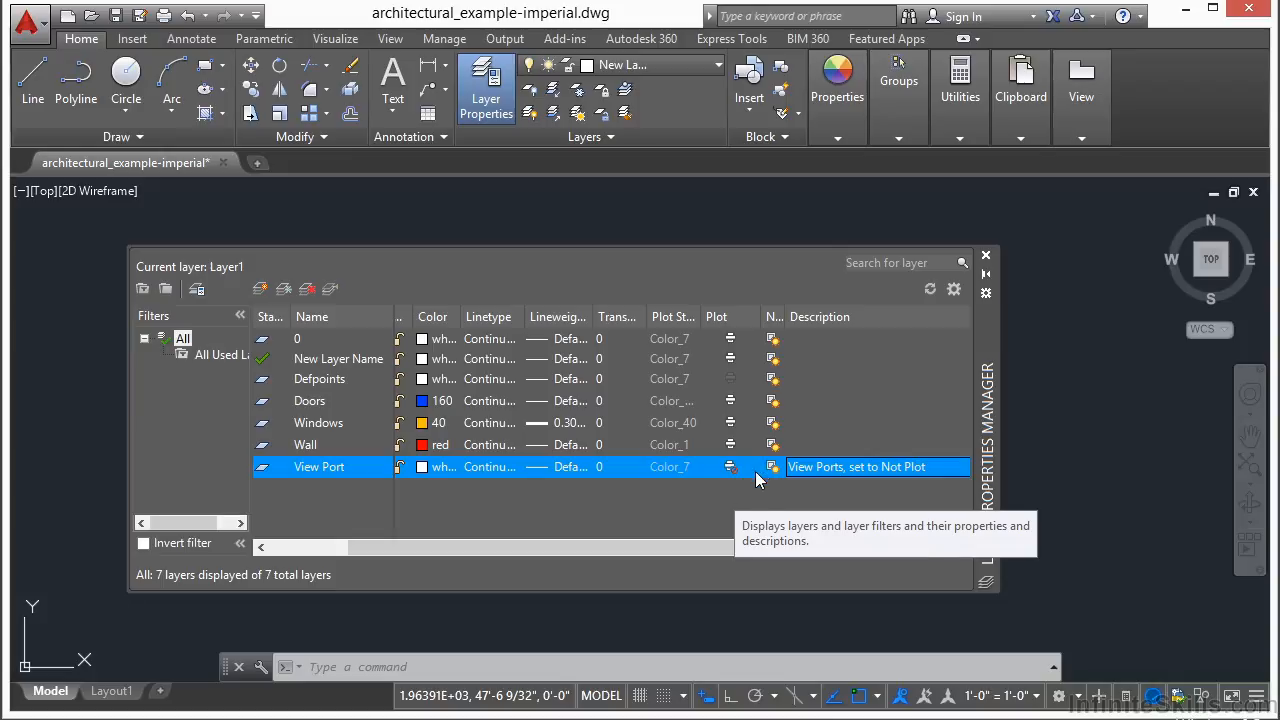
drag(705, 548, 645, 548)
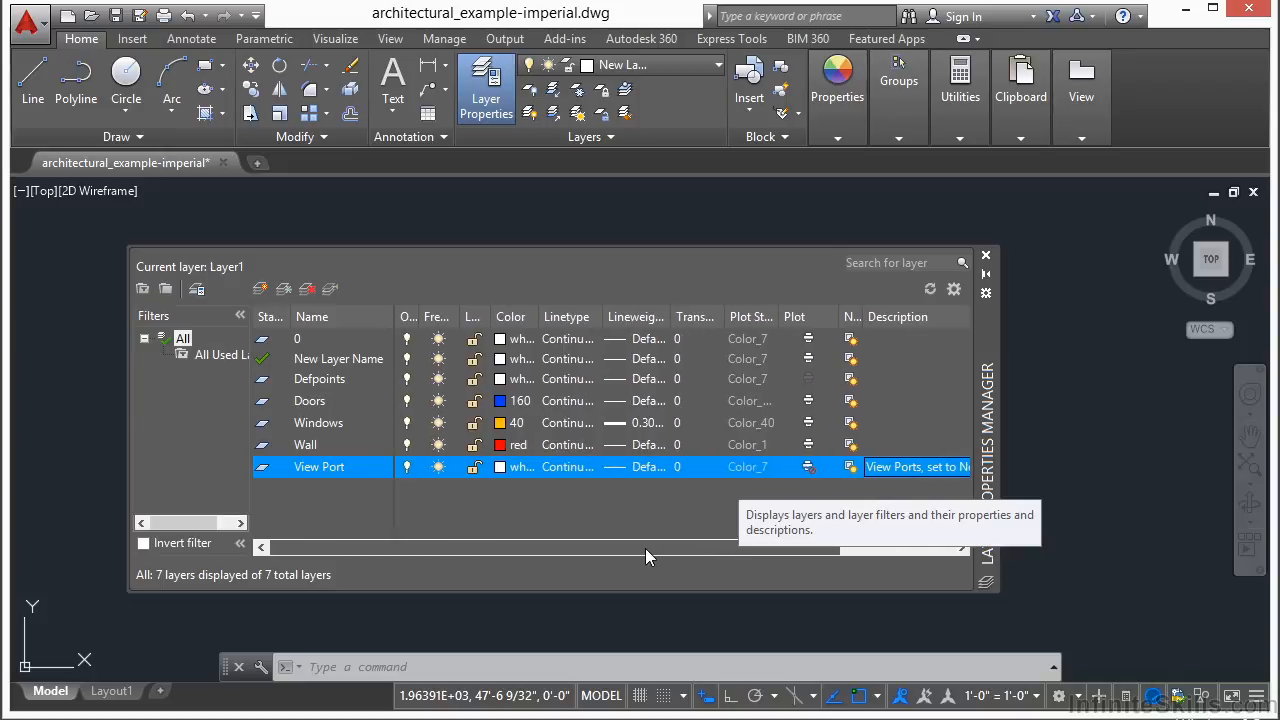
Multi-select New Layer Name, Windows and View Port, turn them off while keeping the current layer on, and turn them back on.
shift+click(320, 404)
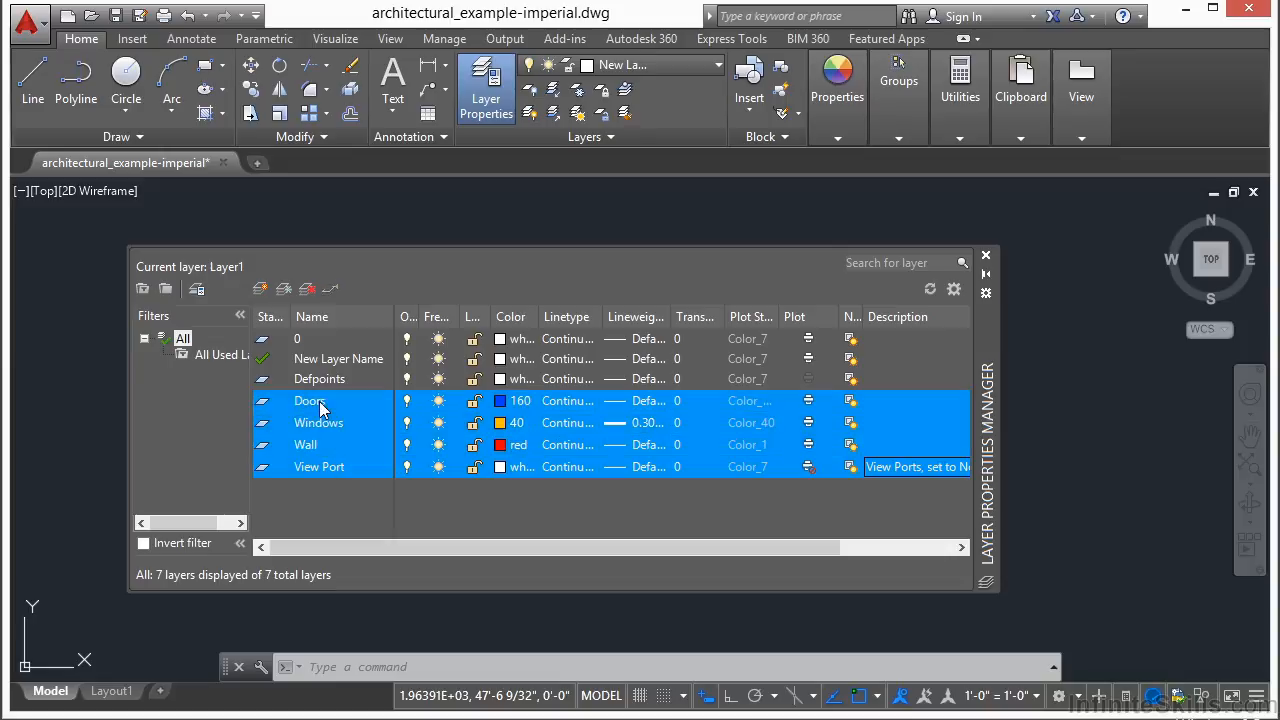
click(335, 469)
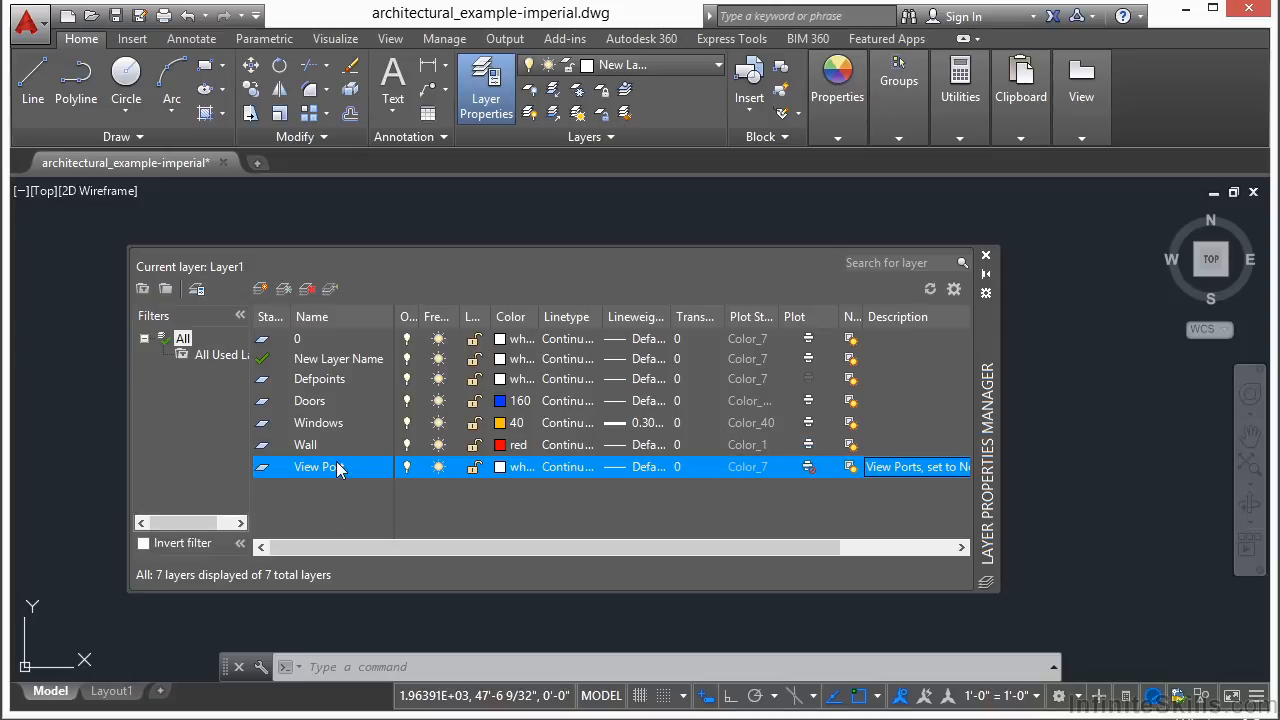
ctrl+click(318, 424)
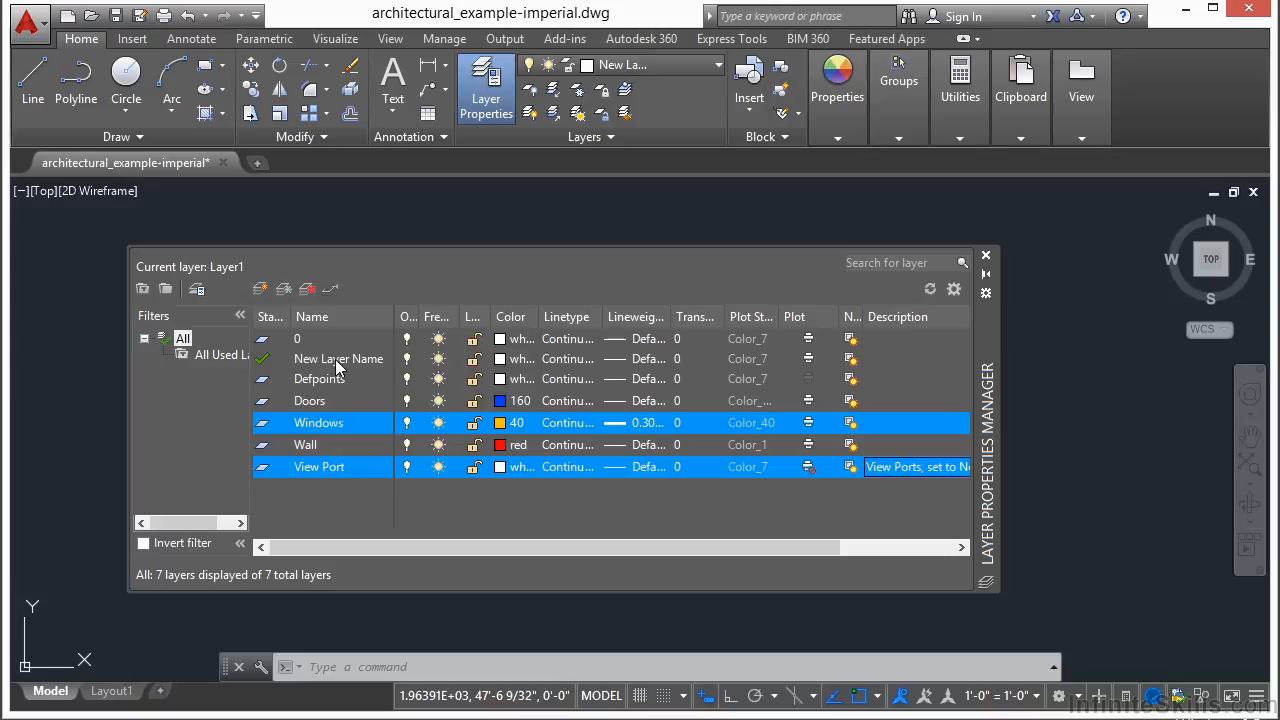
ctrl+click(337, 362)
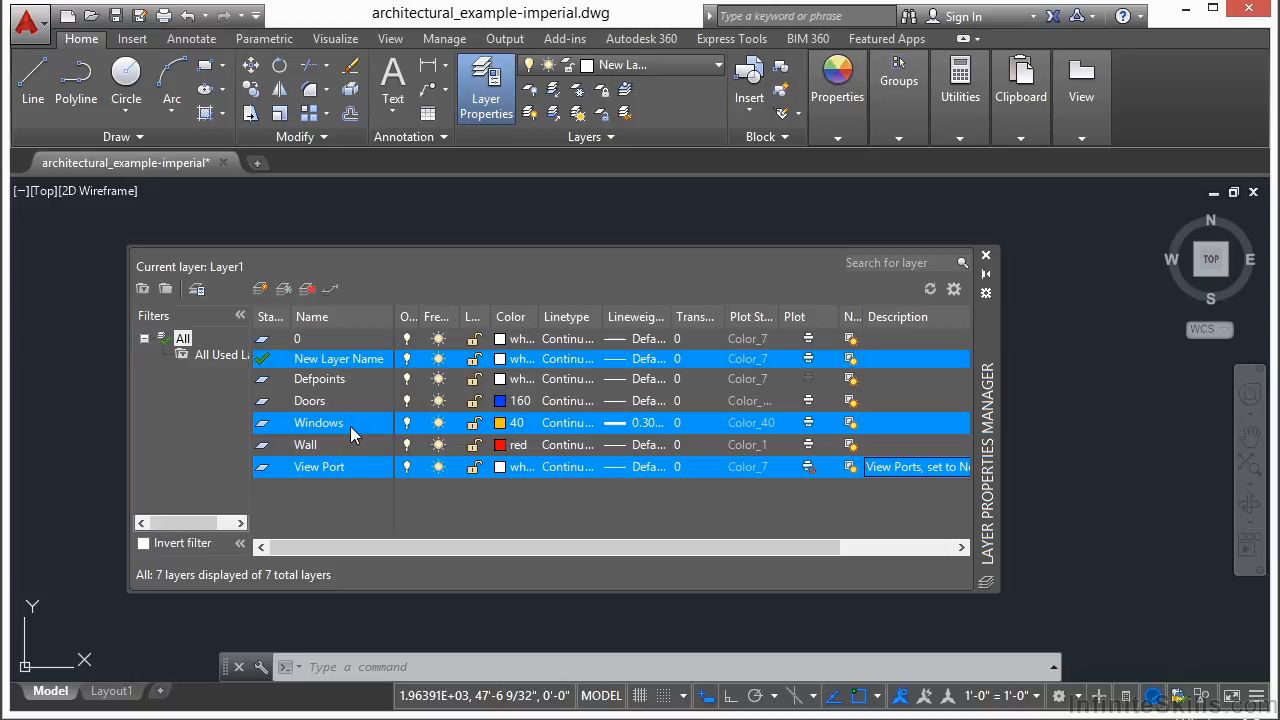
click(407, 424)
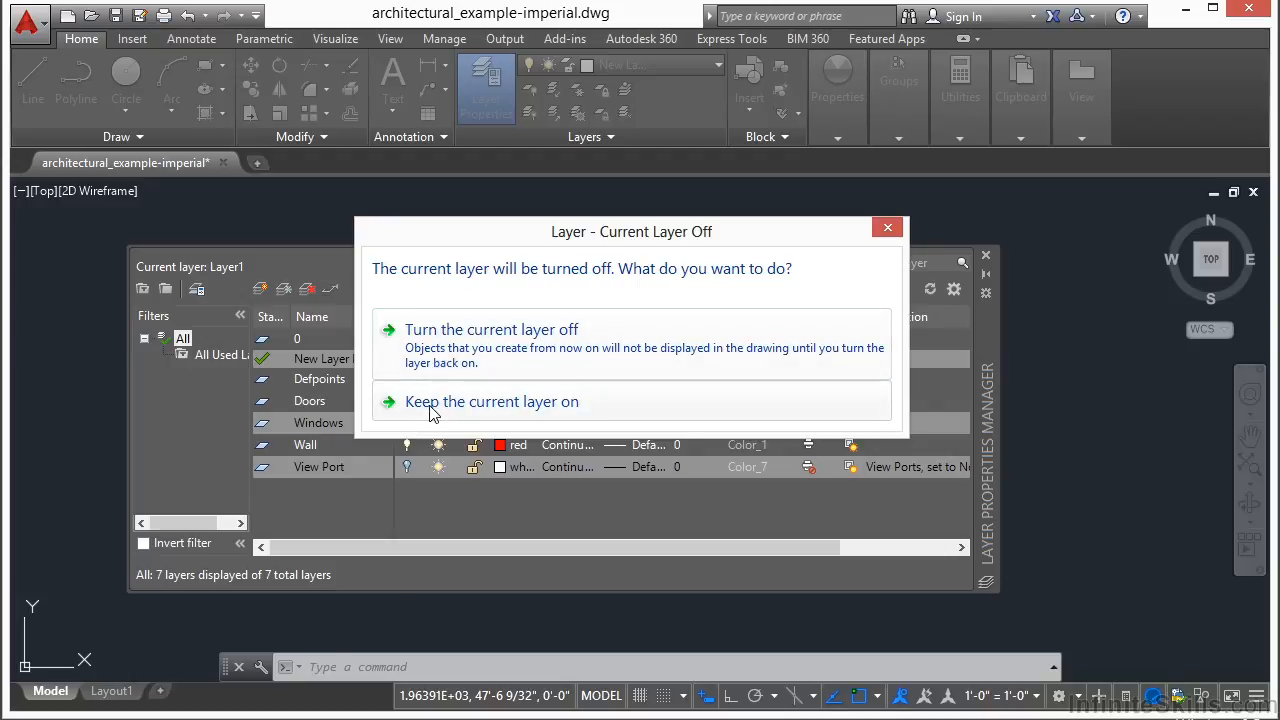
click(385, 402)
click(407, 423)
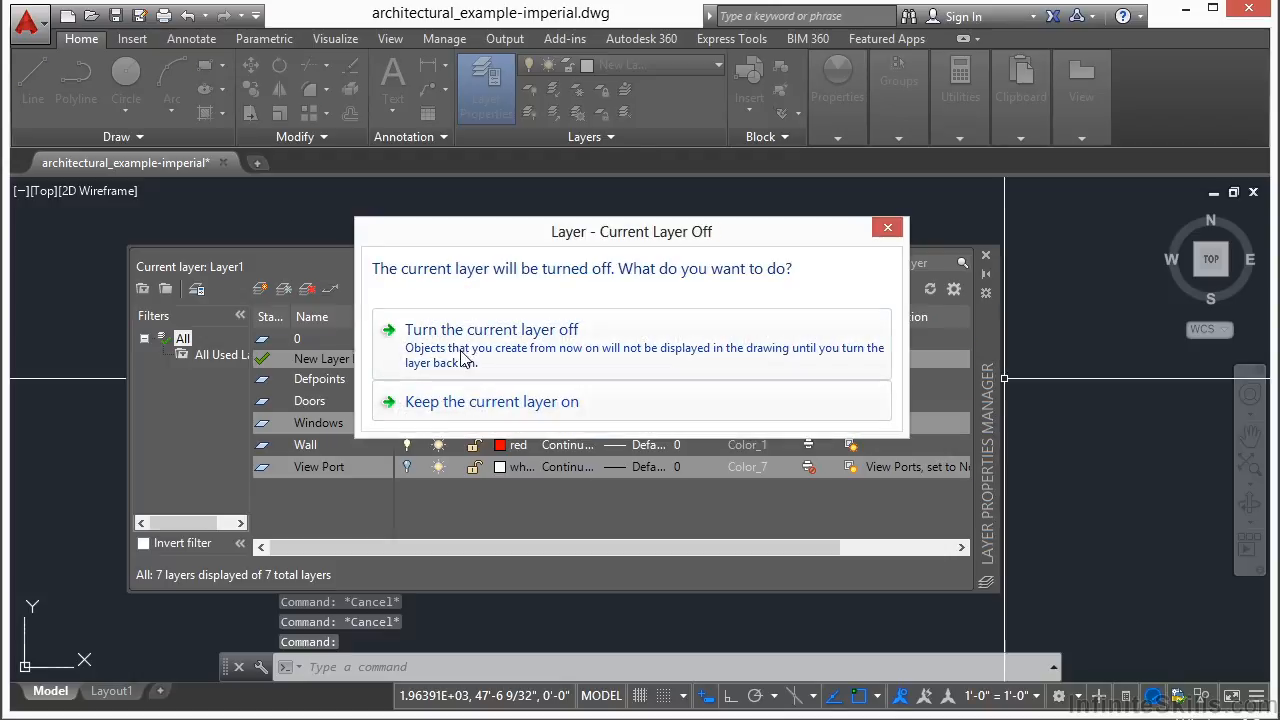
click(478, 412)
click(407, 446)
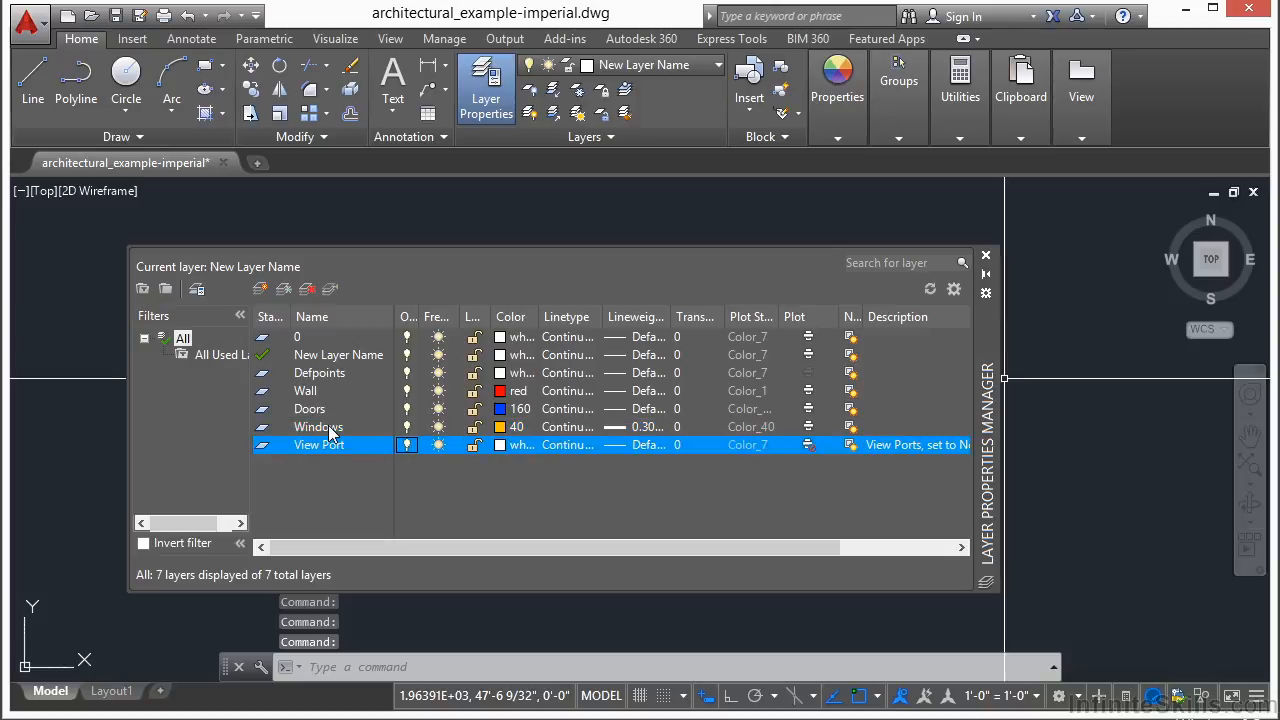
Set the color of the Doors, Windows and View Port layers together to cyan.
shift+click(310, 409)
click(510, 408)
double_click(538, 413)
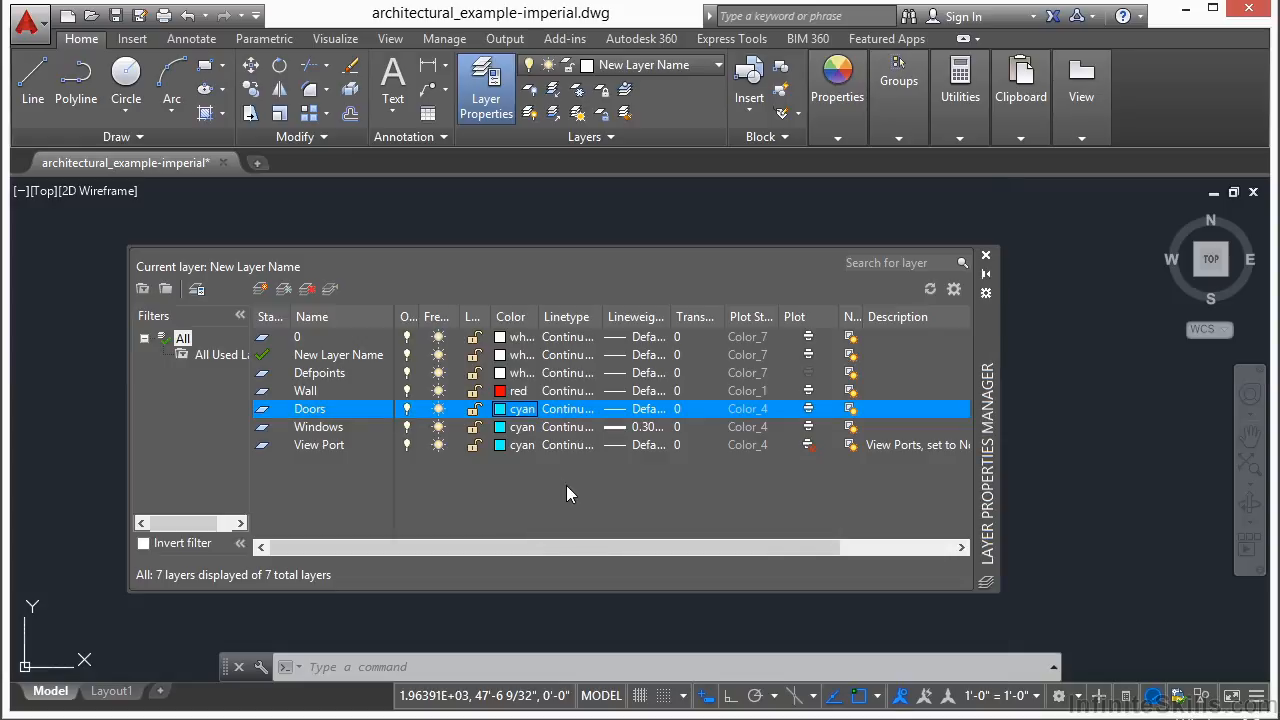
Widen the New VP Freeze column and set the Doors layer to be frozen in new viewports.
drag(619, 548, 692, 547)
drag(788, 317, 830, 317)
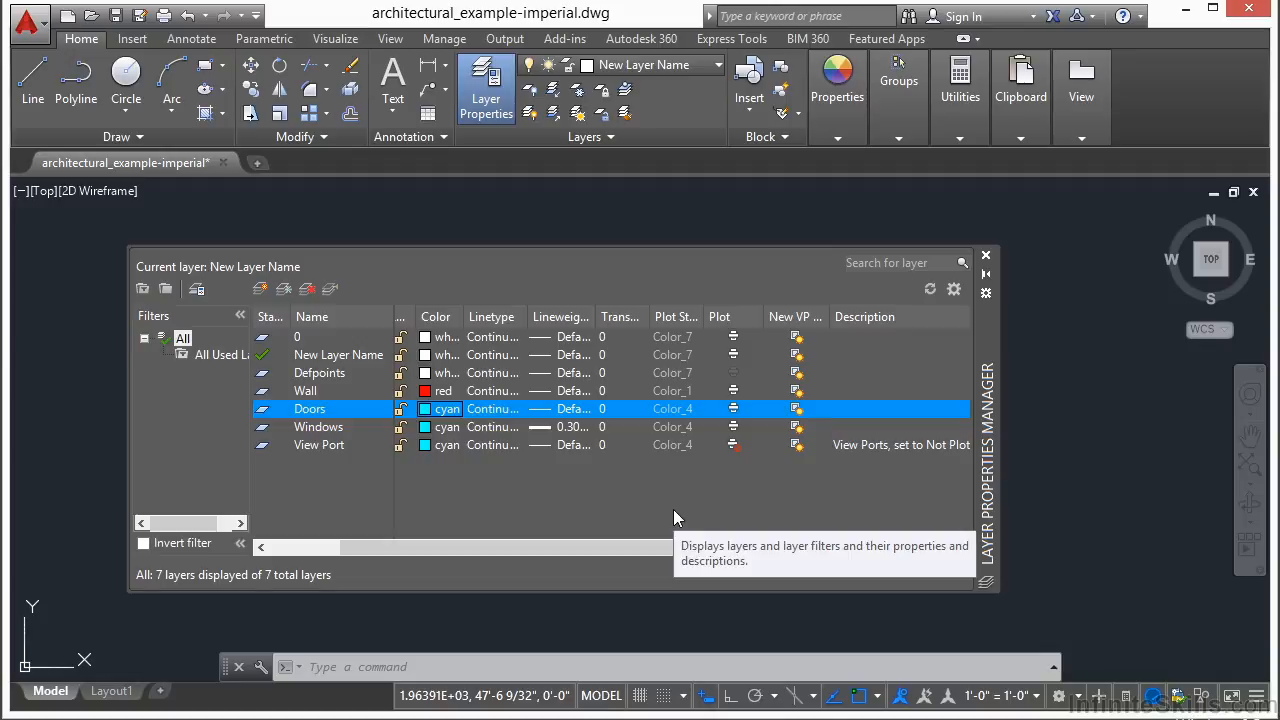
click(796, 408)
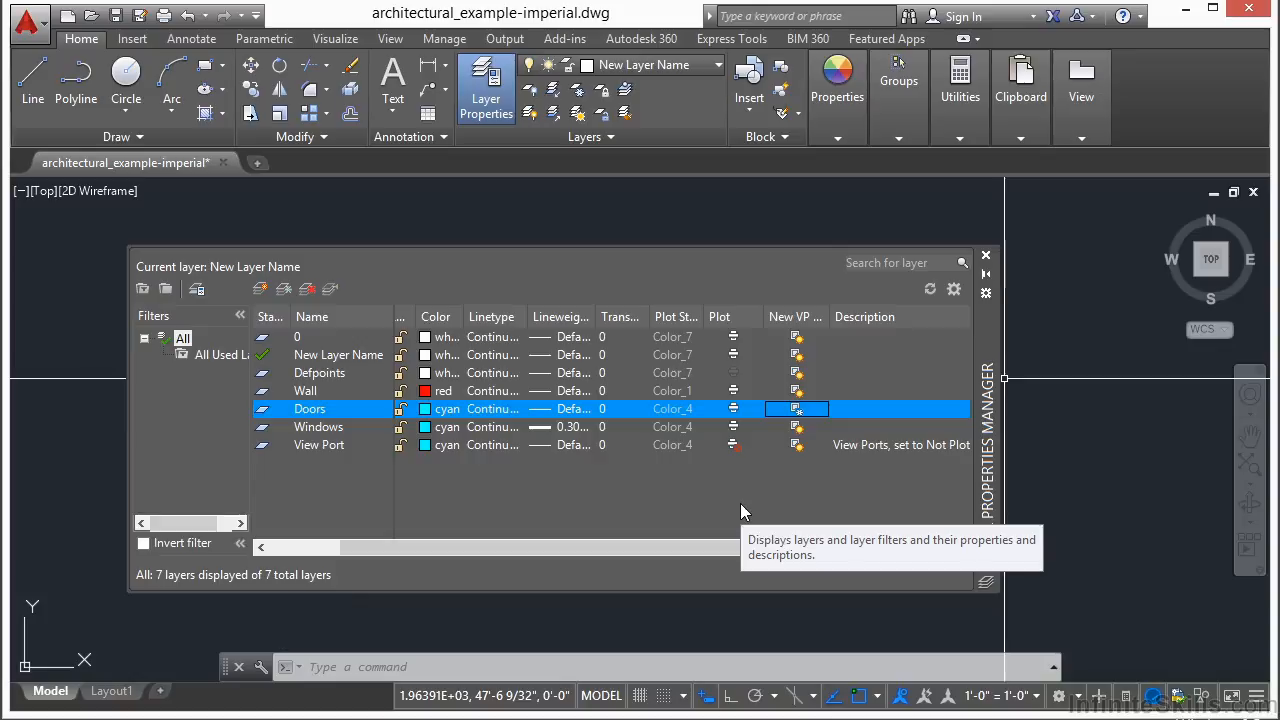
Close the Layer Properties Manager and switch to the Layout1 paper space.
click(986, 257)
click(113, 691)
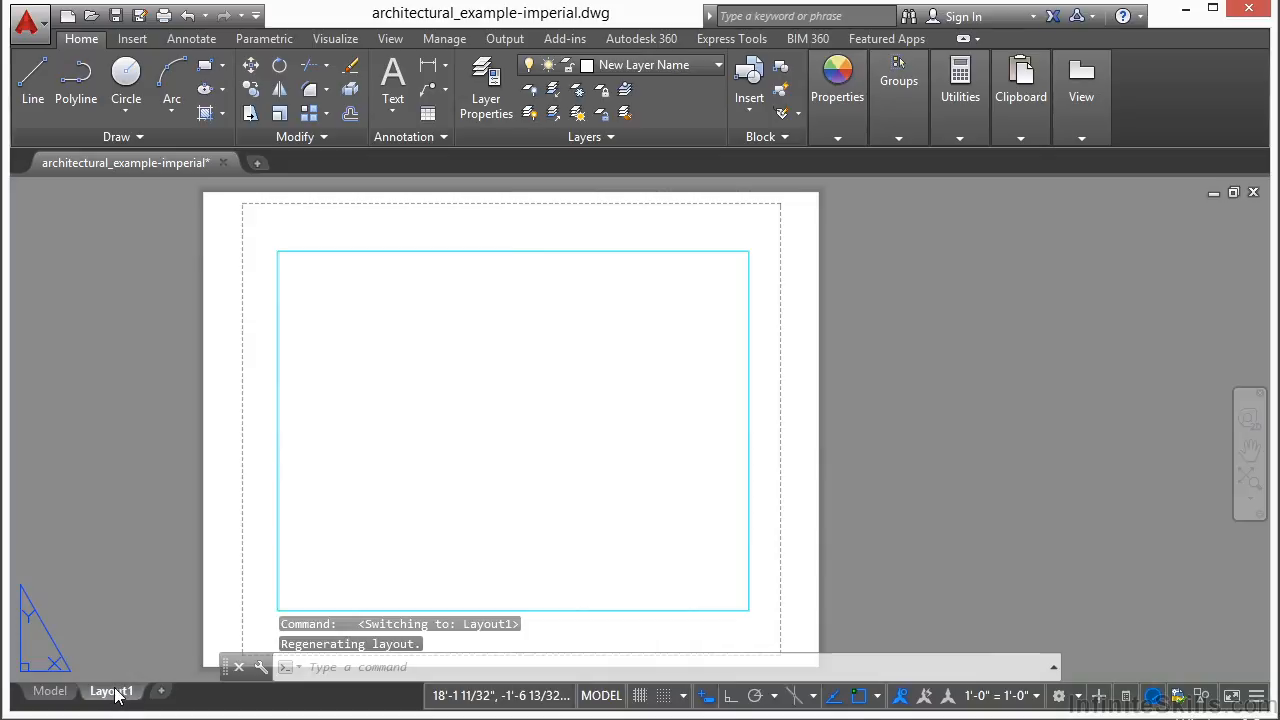
Erase the existing viewport from the Layout1 sheet.
click(798, 370)
scroll(671, 329, down, 4)
click(633, 300)
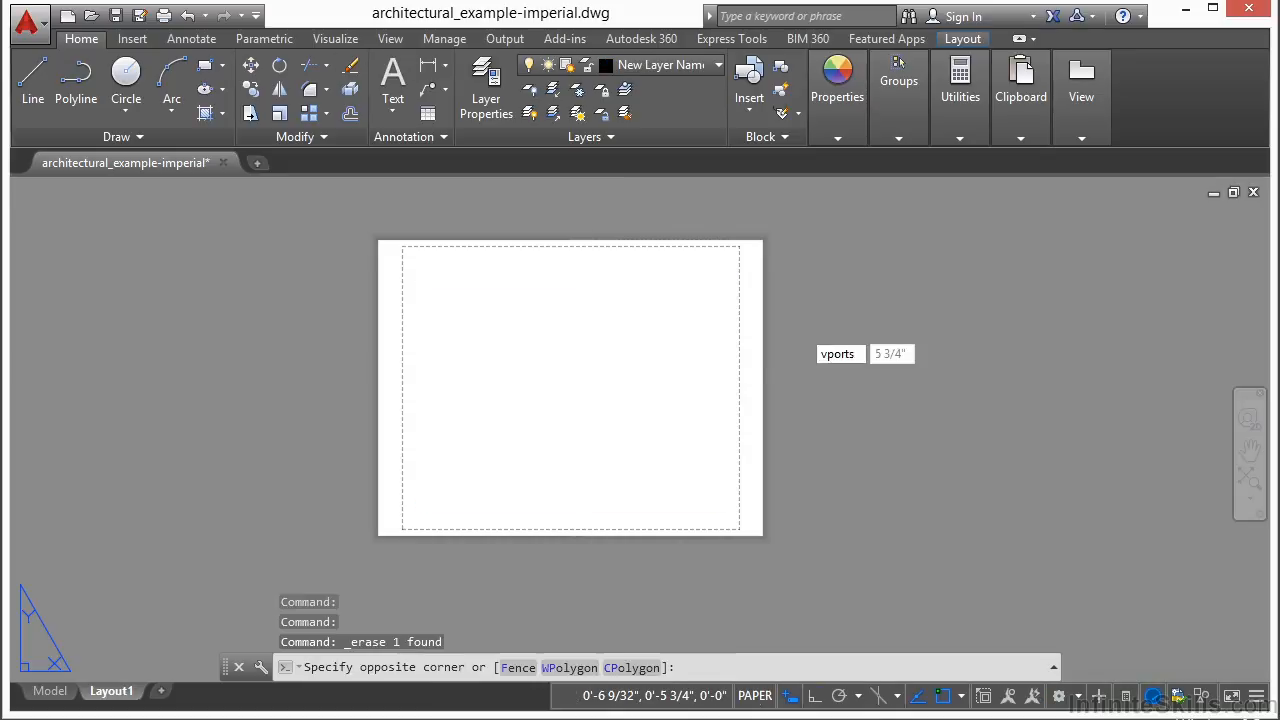
key(Return)
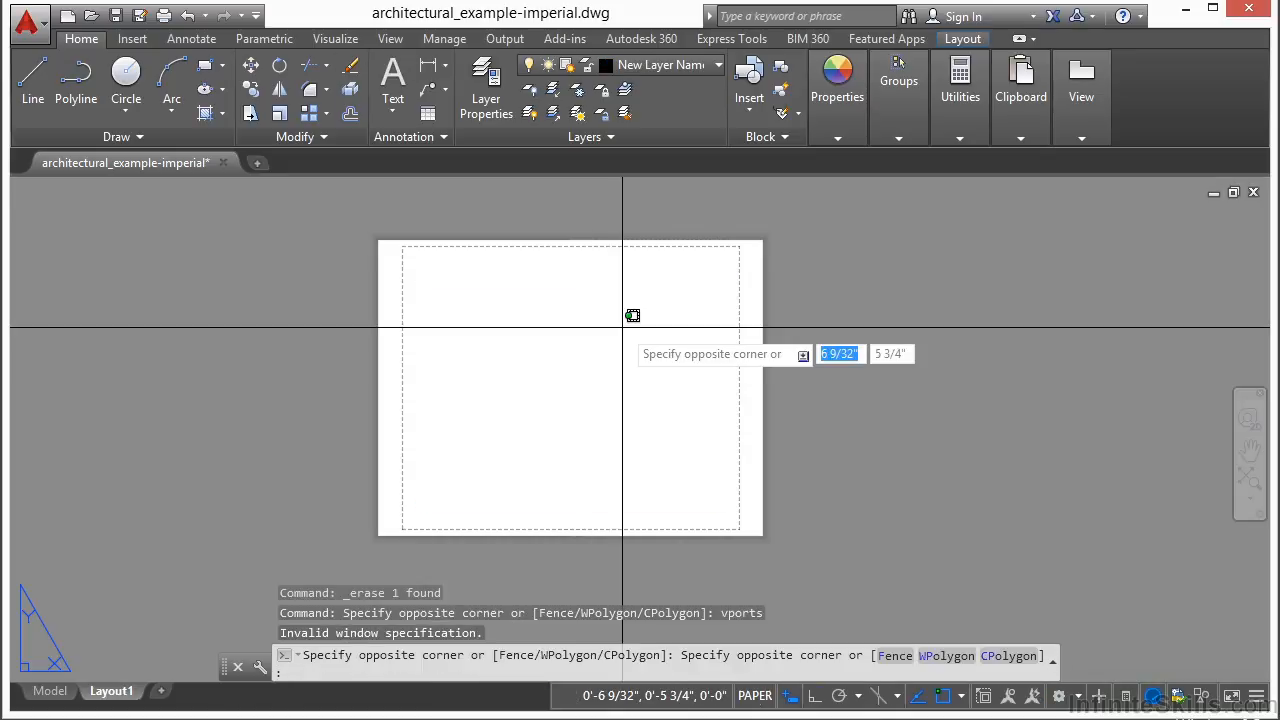
Create a Single viewport with VPORTS by two opposite corners inside the sheet's printable area.
text(vports)
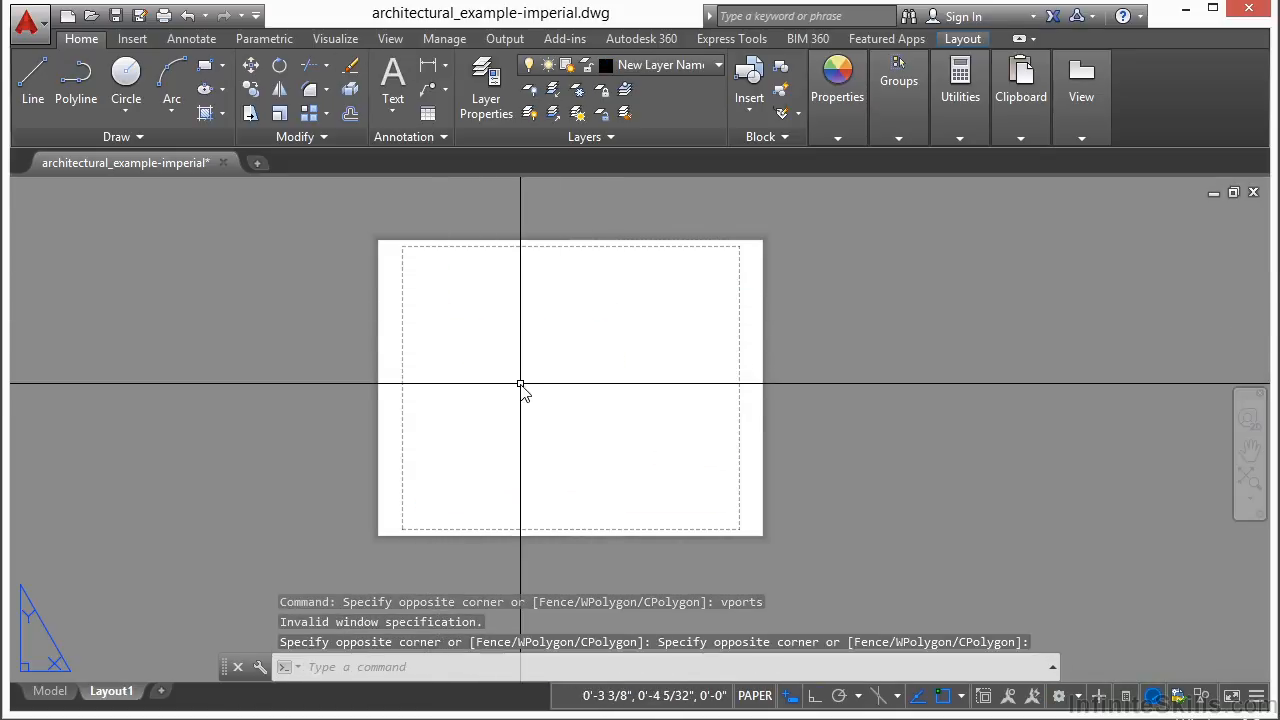
key(Return)
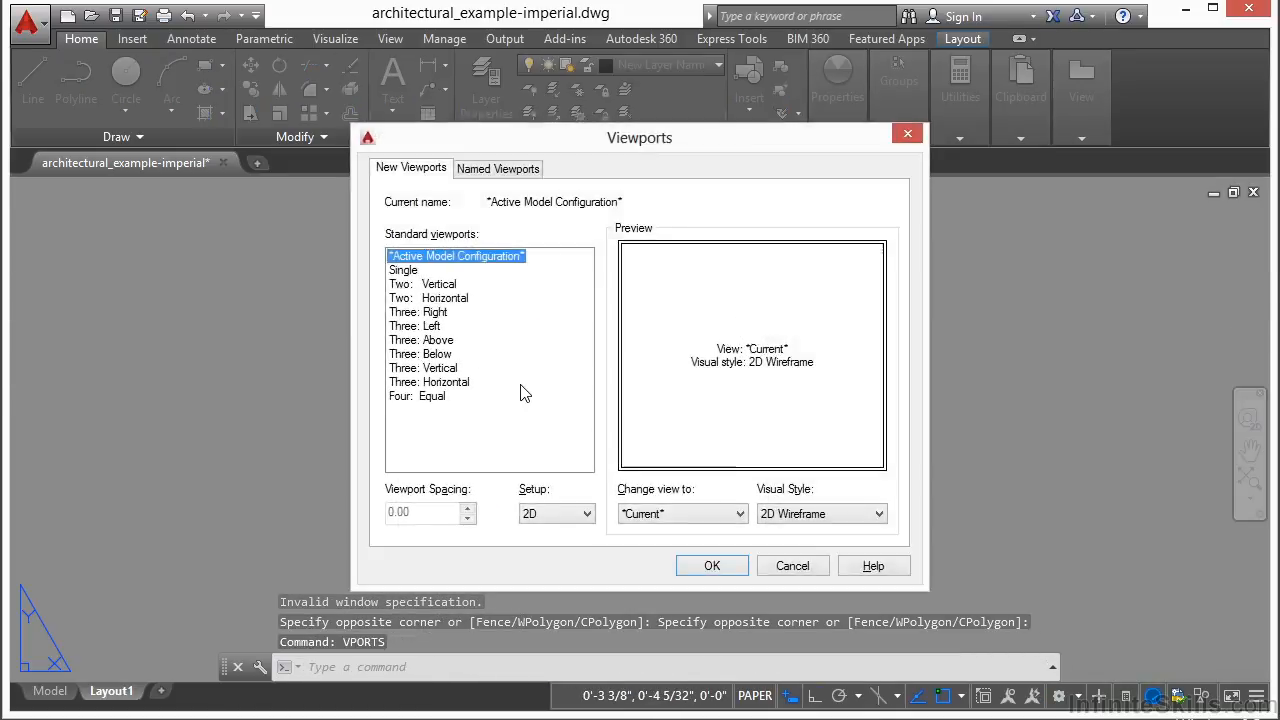
click(418, 270)
click(710, 565)
click(440, 488)
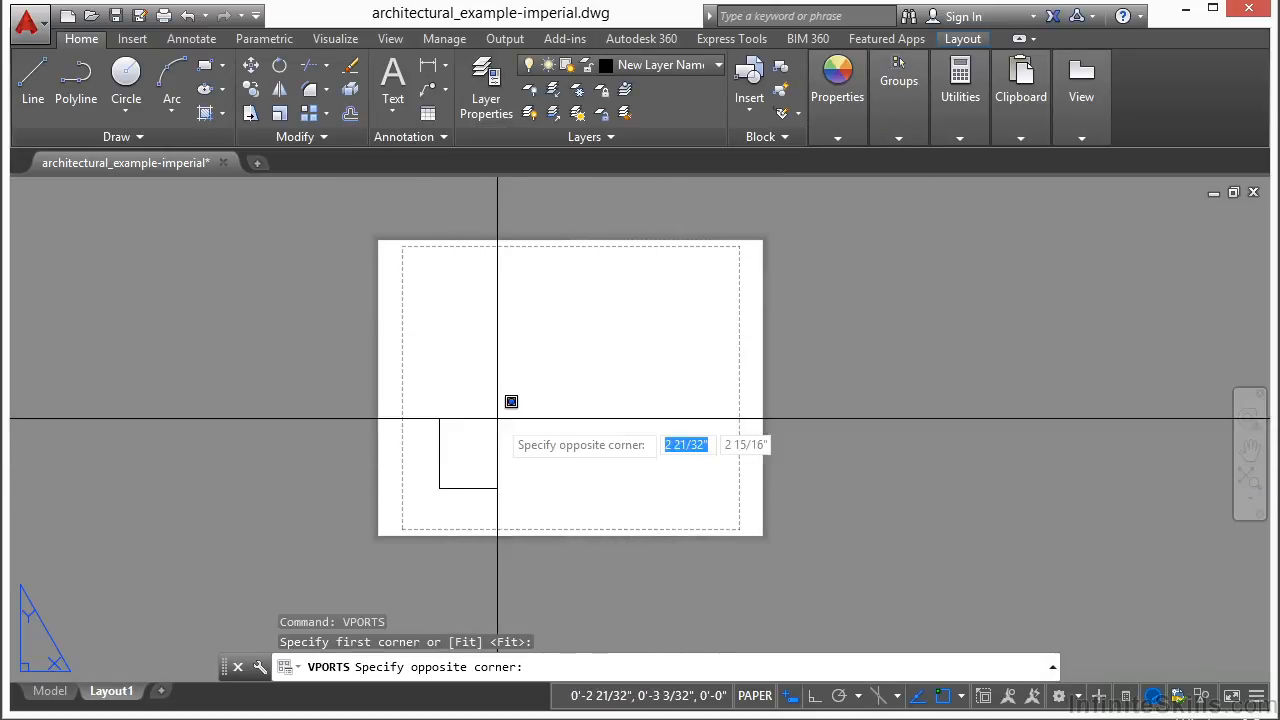
click(655, 306)
Activate model space inside the new viewport on Layout1.
scroll(525, 329, up, 8)
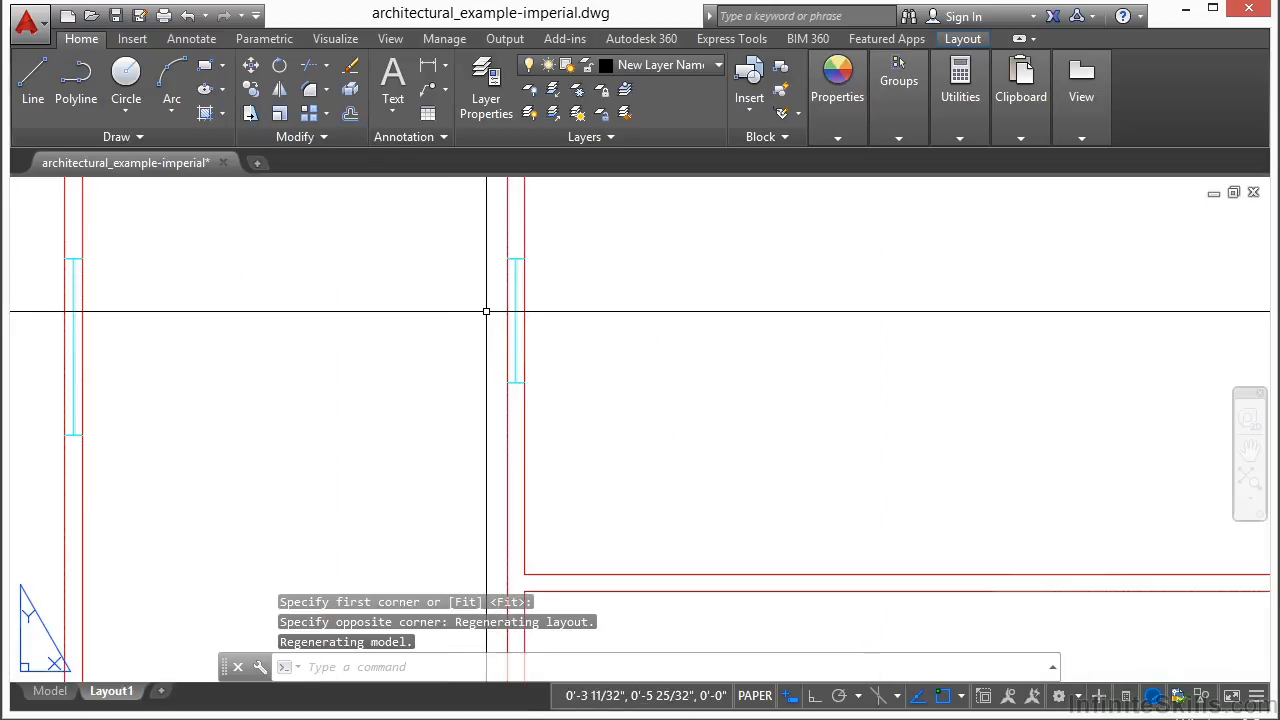
scroll(509, 437, down, 5)
scroll(632, 374, down, 3)
double_click(632, 374)
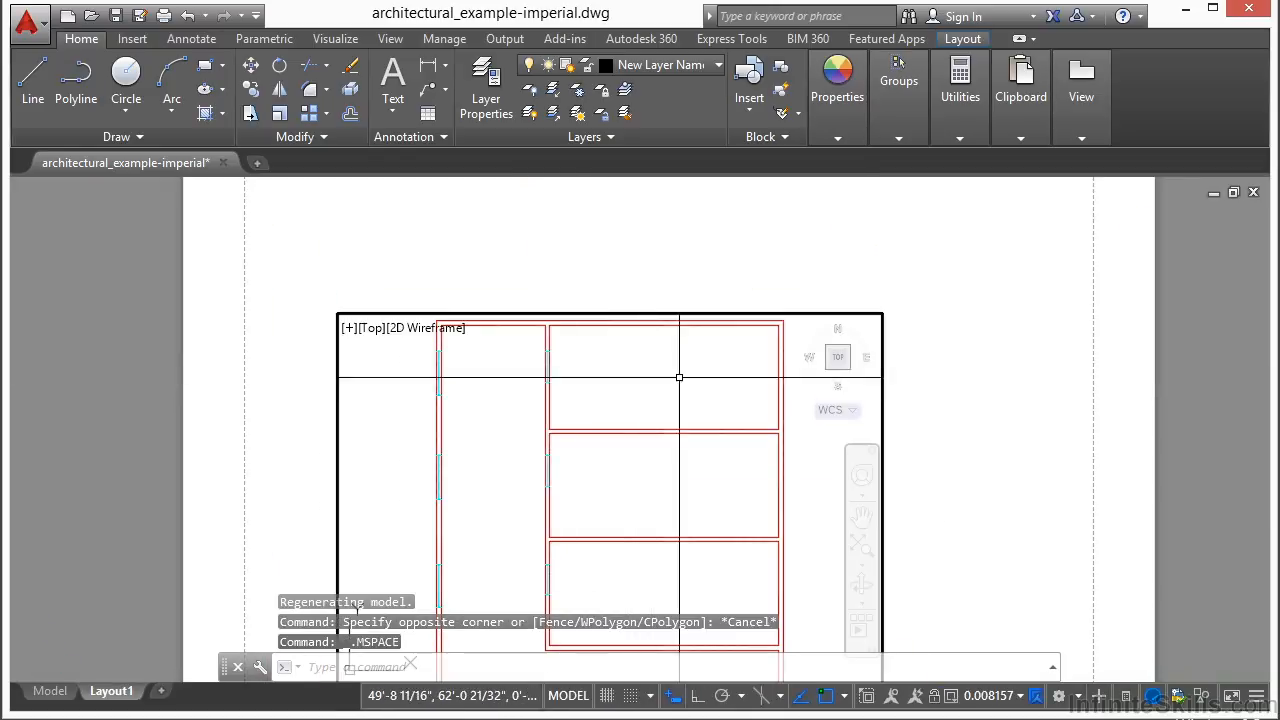
Widen the VP Freeze column in the Layer Properties Manager and thaw the Doors layer in the current viewport.
click(481, 87)
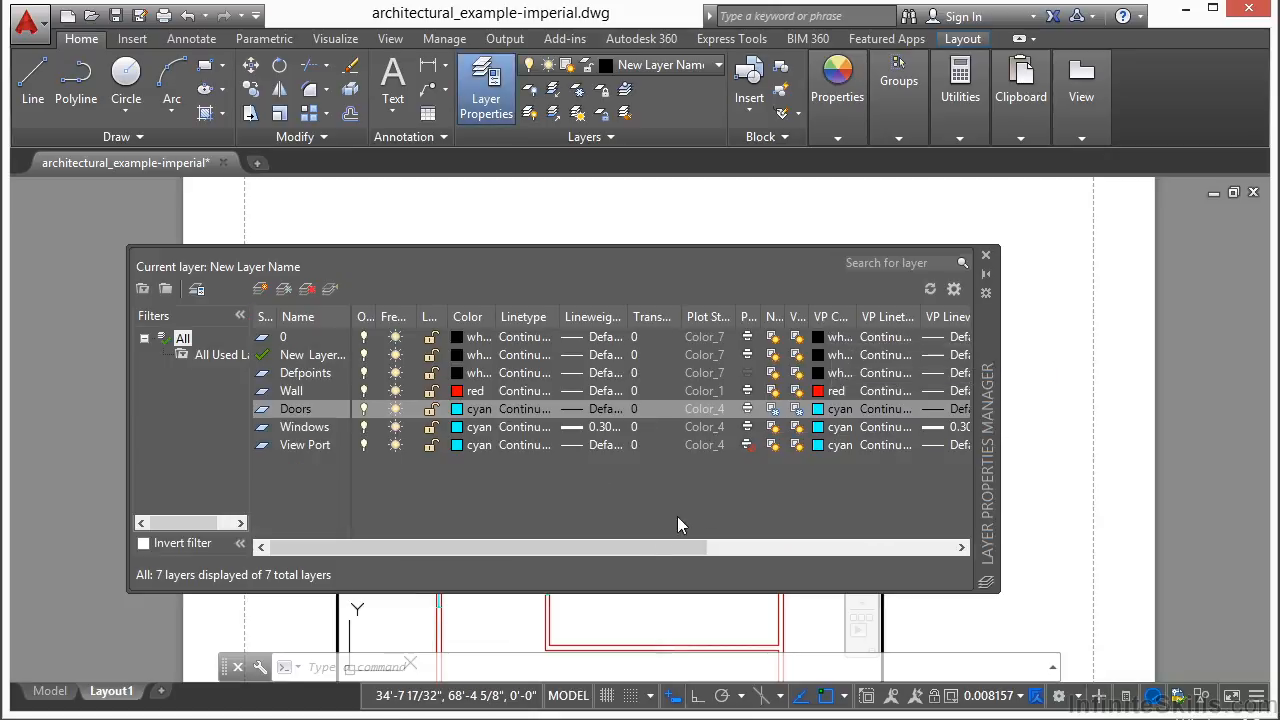
drag(704, 548, 778, 567)
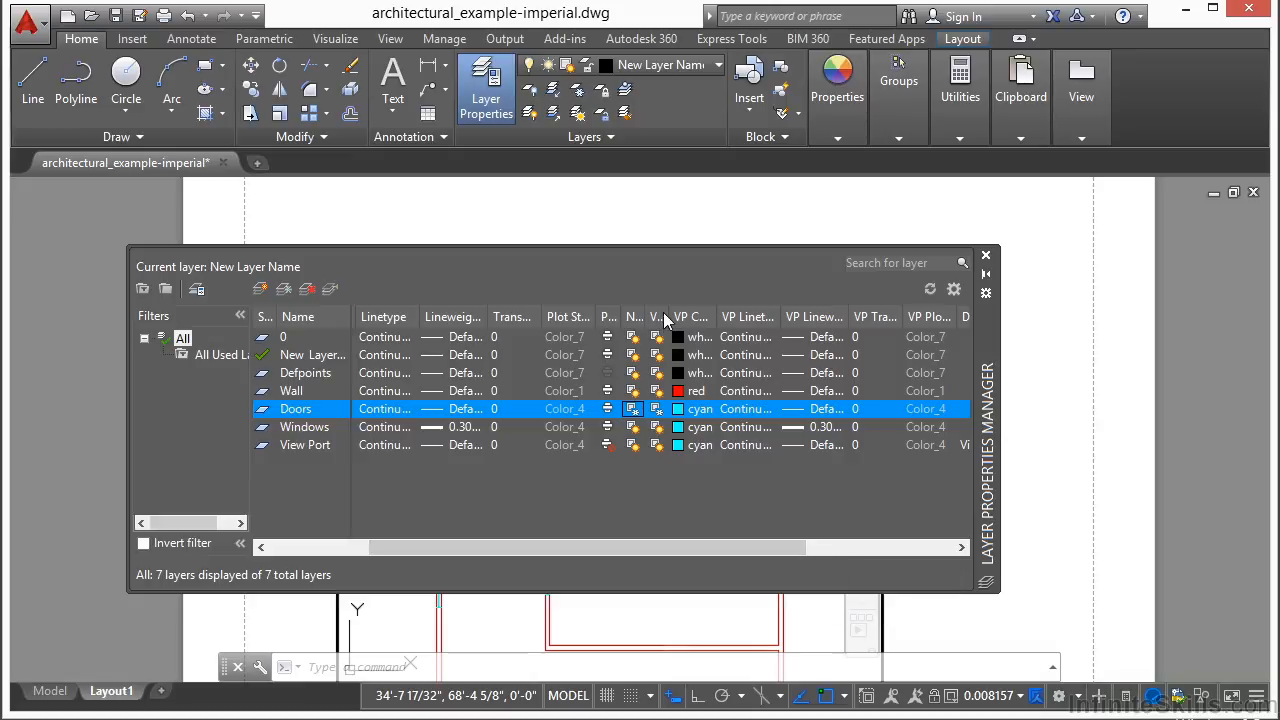
drag(666, 316, 699, 316)
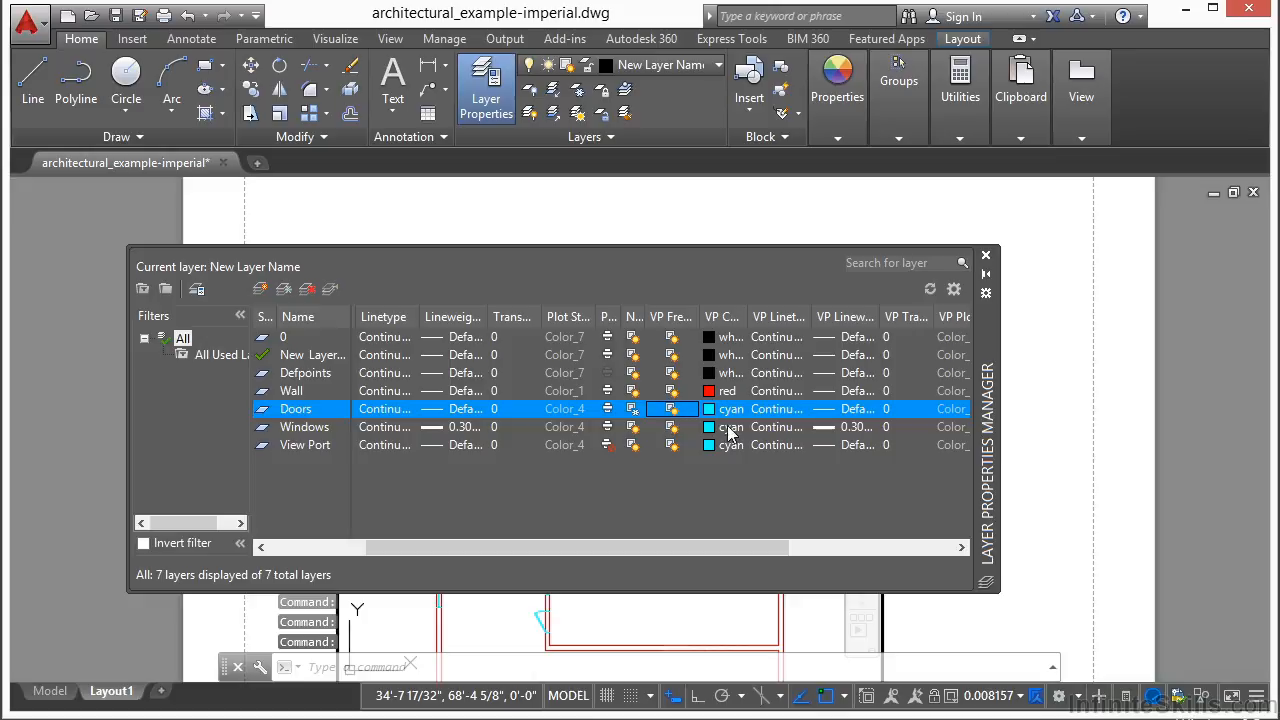
click(985, 256)
Leave the viewport for paper space and switch the drawing back to the Model space.
scroll(545, 417, up, 5)
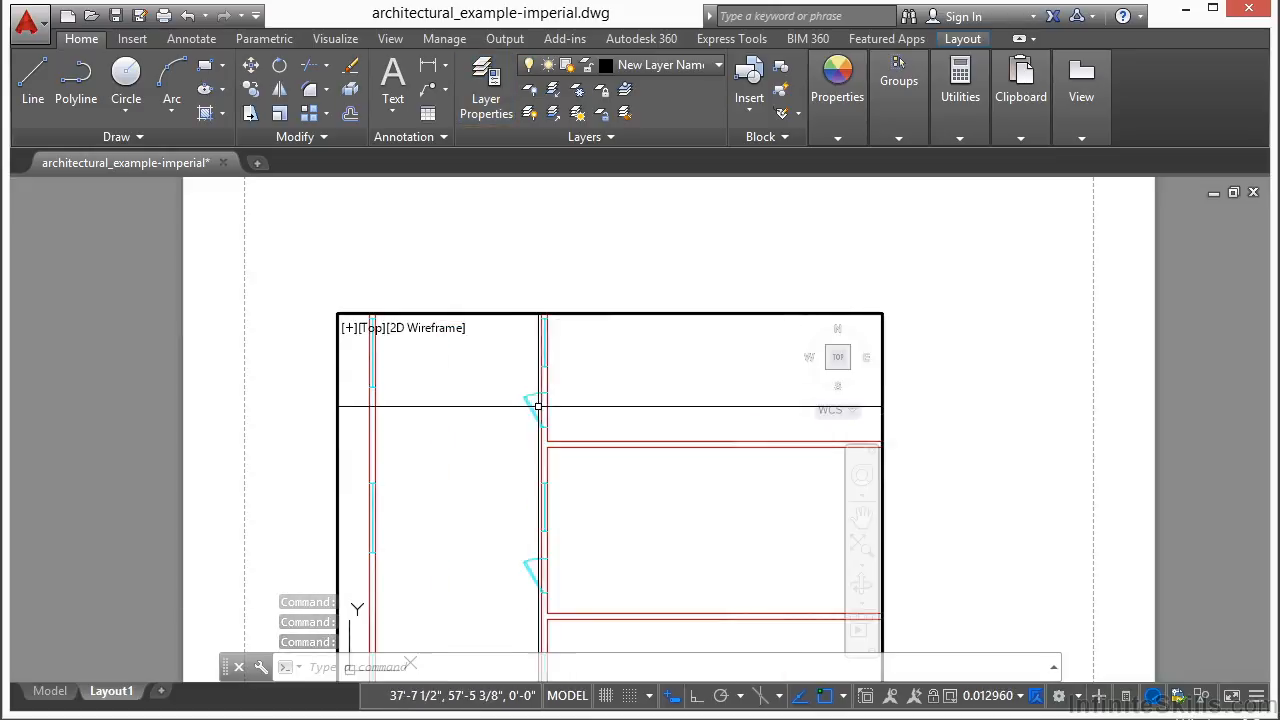
double_click(622, 299)
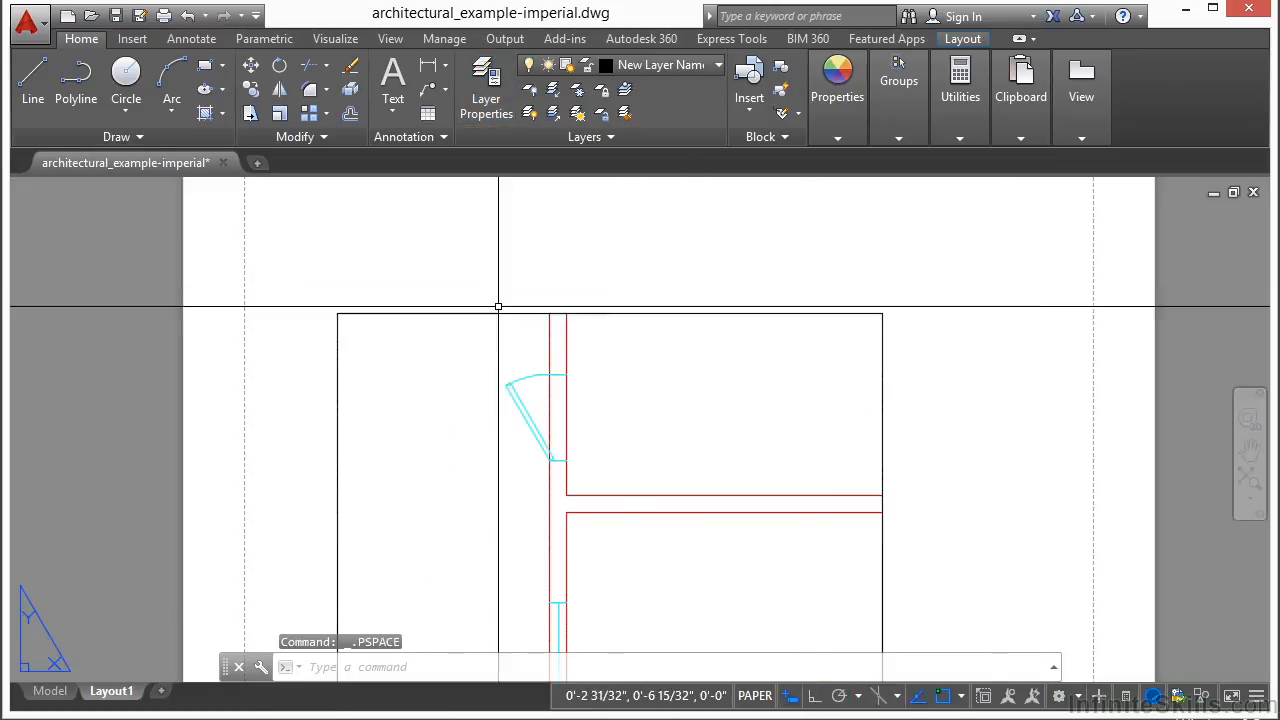
scroll(530, 370, down, 4)
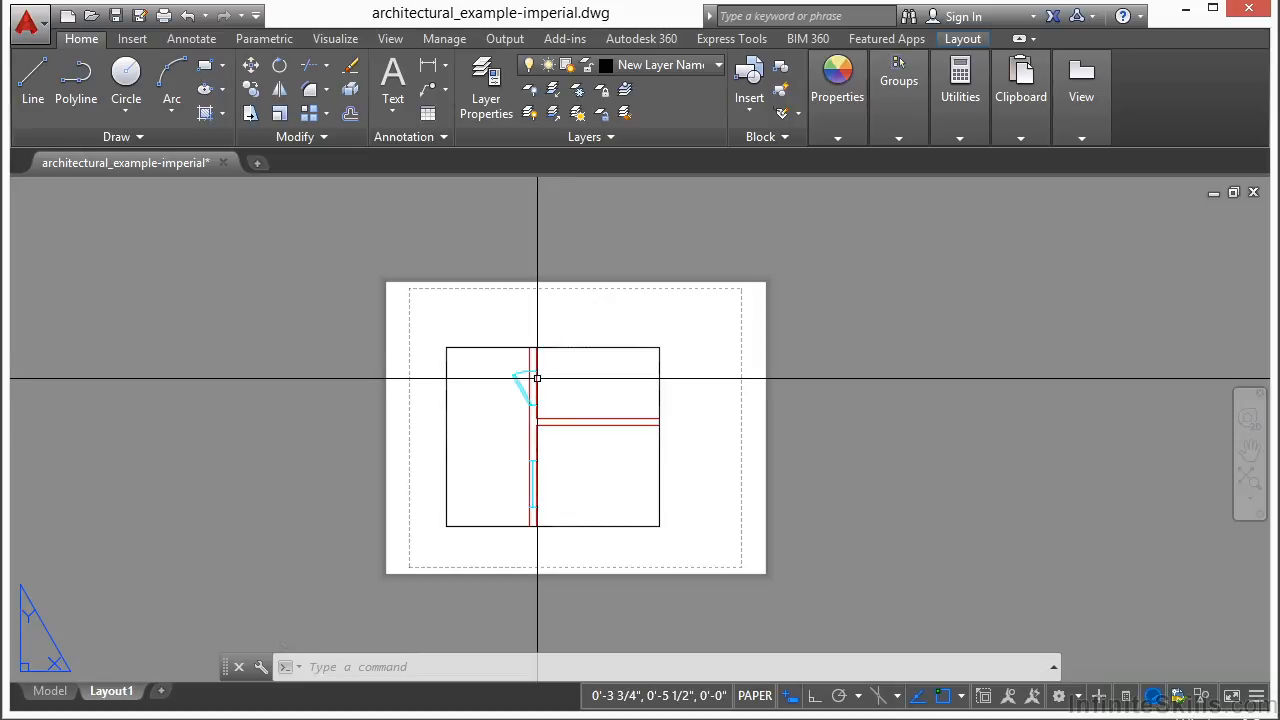
click(45, 692)
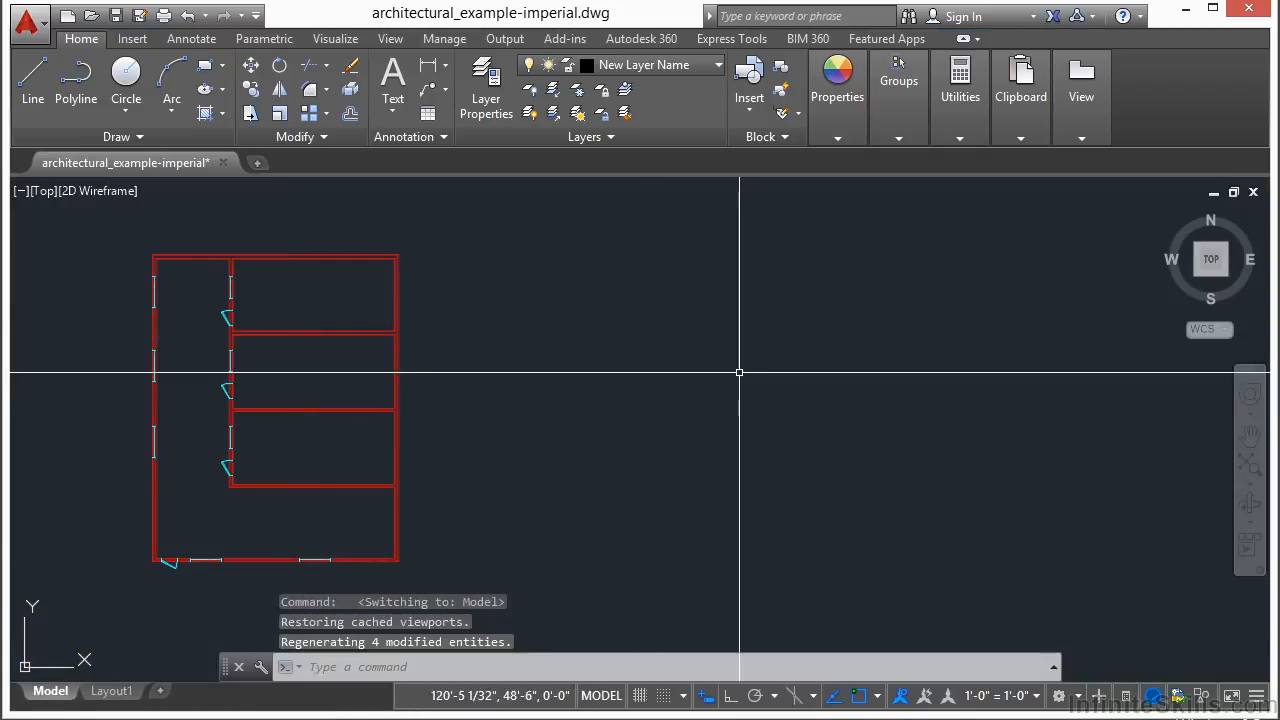